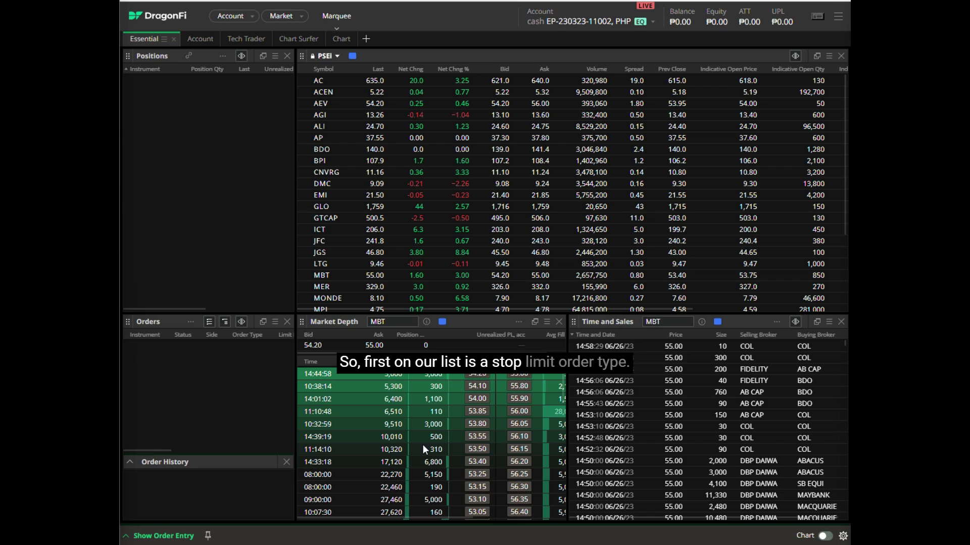
- Show the order entry form together with the ICT chart and start a stock order for the symbol ICT
{"action": "left_click", "coordinate": [165, 536]}
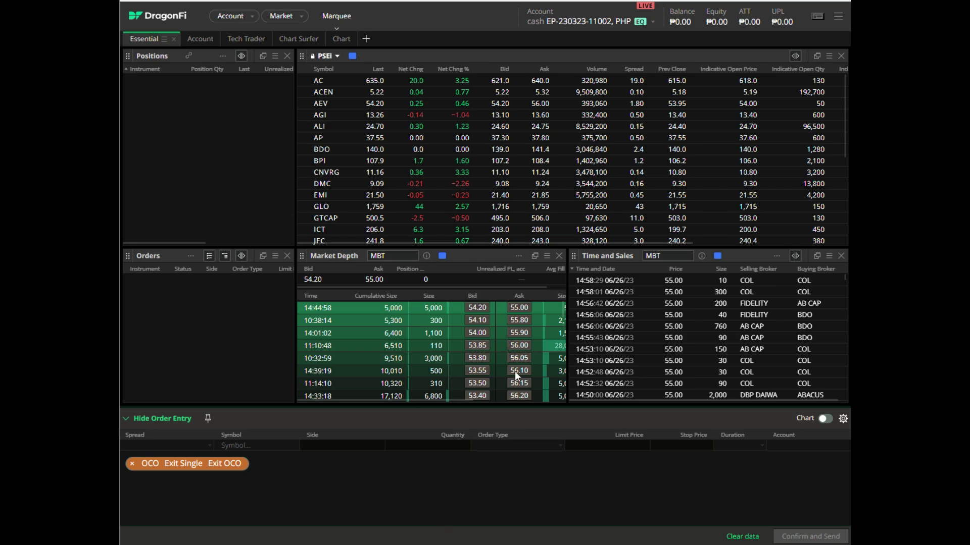
{"action": "left_click", "coordinate": [344, 41]}
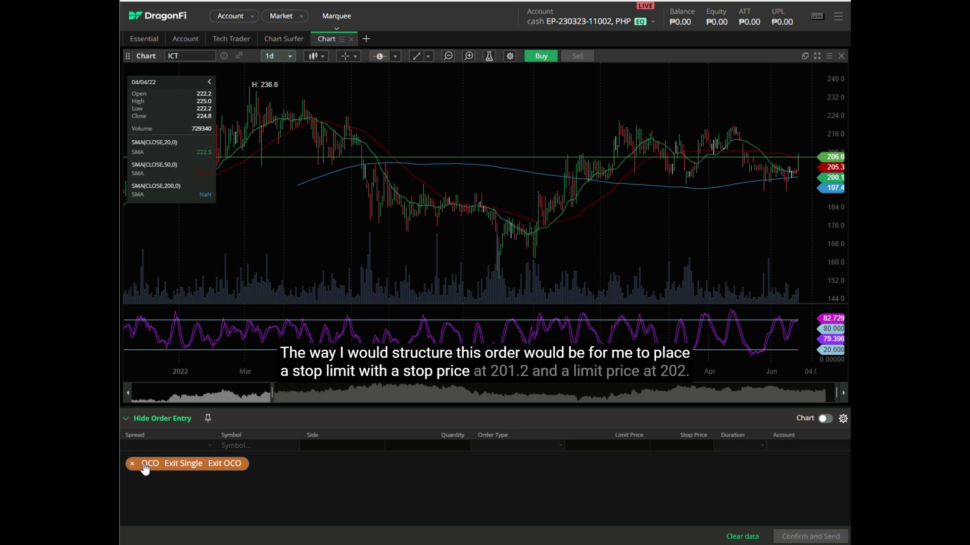
{"action": "left_click", "coordinate": [264, 447]}
{"action": "type", "text": "ICT"}
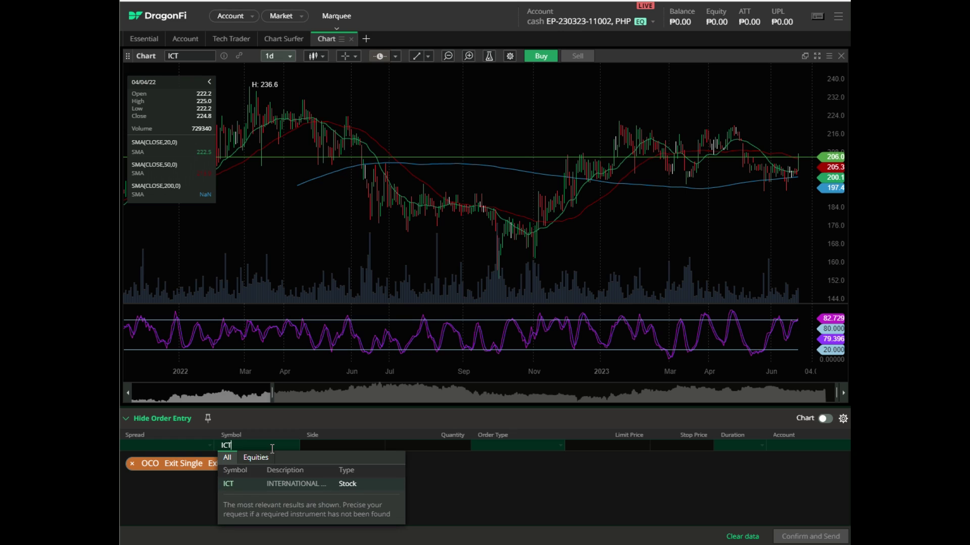
{"action": "left_click", "coordinate": [272, 484]}
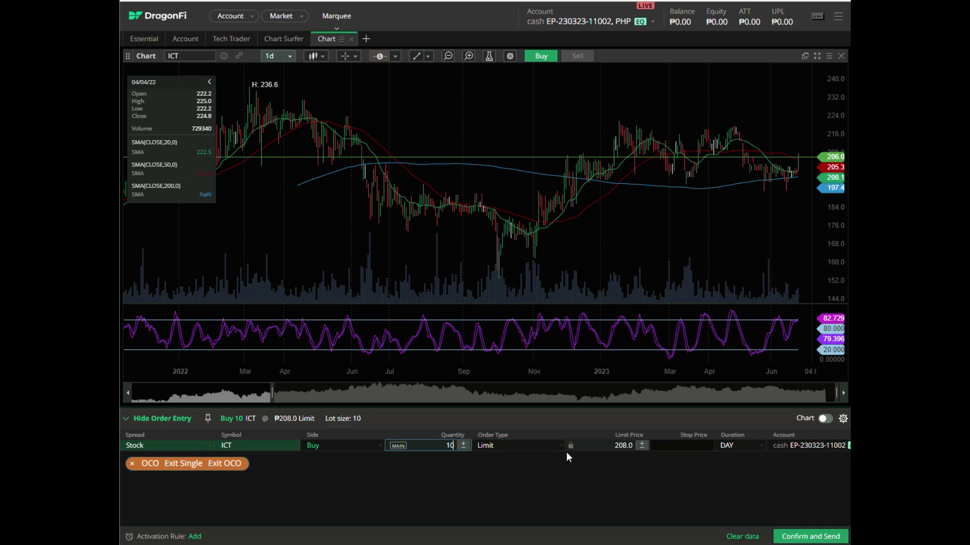
- Make the ICT buy order a Stop Limit order with a stop price of 201 and a limit price of 202
{"action": "left_click", "coordinate": [537, 448]}
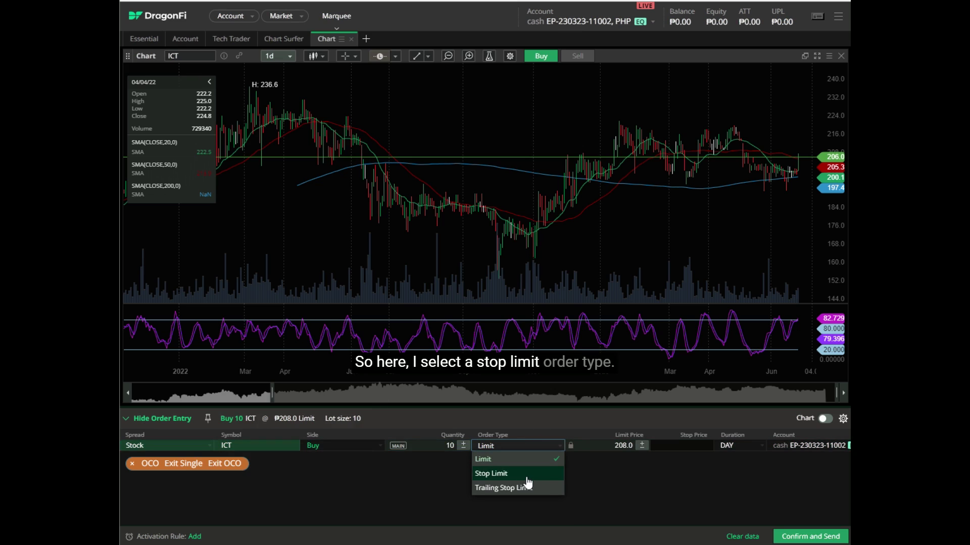
{"action": "left_click", "coordinate": [528, 476]}
{"action": "left_click", "coordinate": [681, 446]}
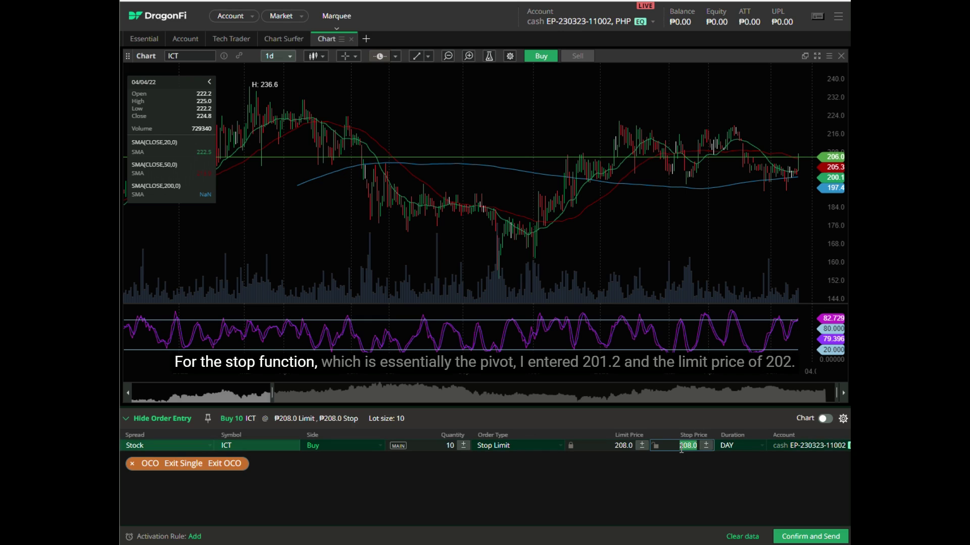
{"action": "type", "text": "201"}
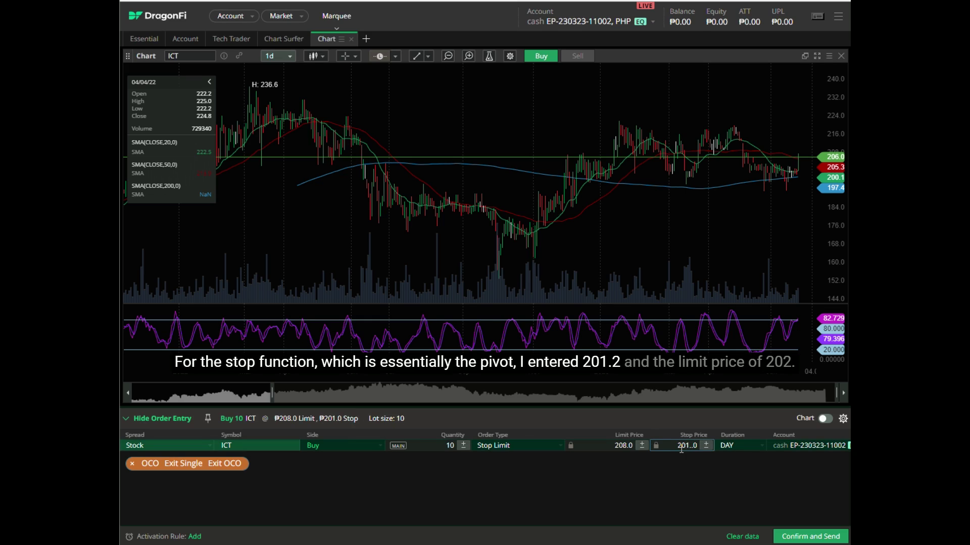
{"action": "left_click", "coordinate": [604, 448]}
{"action": "type", "text": "202"}
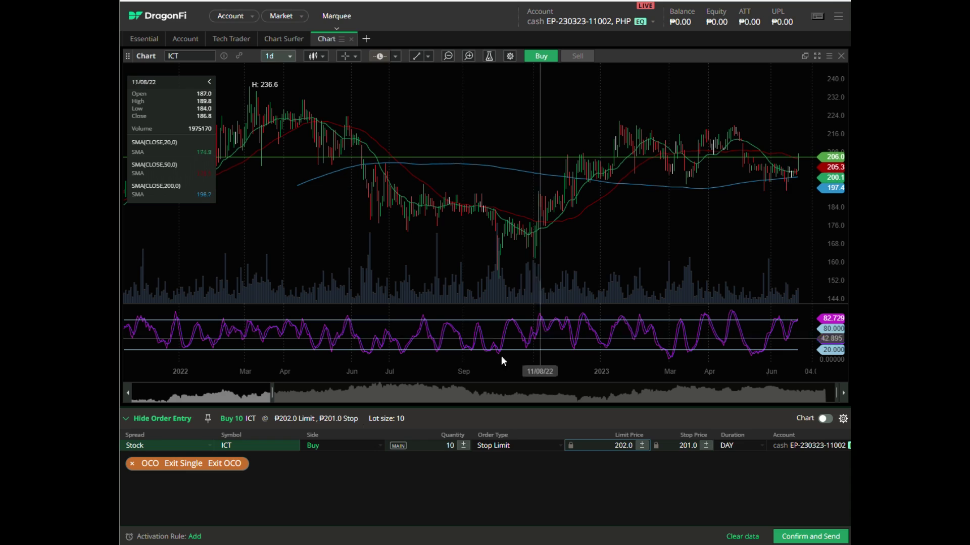
- Switch the ICT stop limit order to Sell with a stop price of 190.8 and a limit price of 190
{"action": "left_click", "coordinate": [335, 448]}
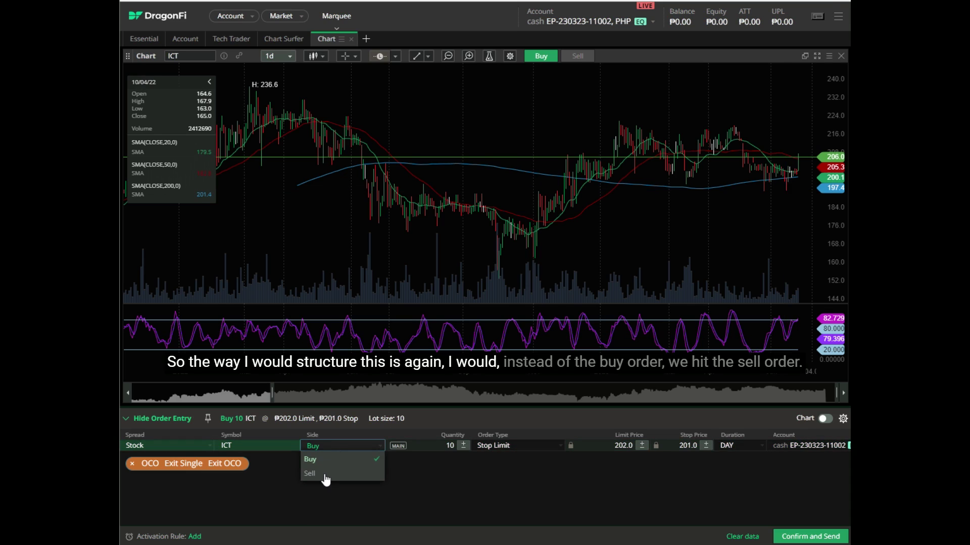
{"action": "left_click", "coordinate": [324, 475]}
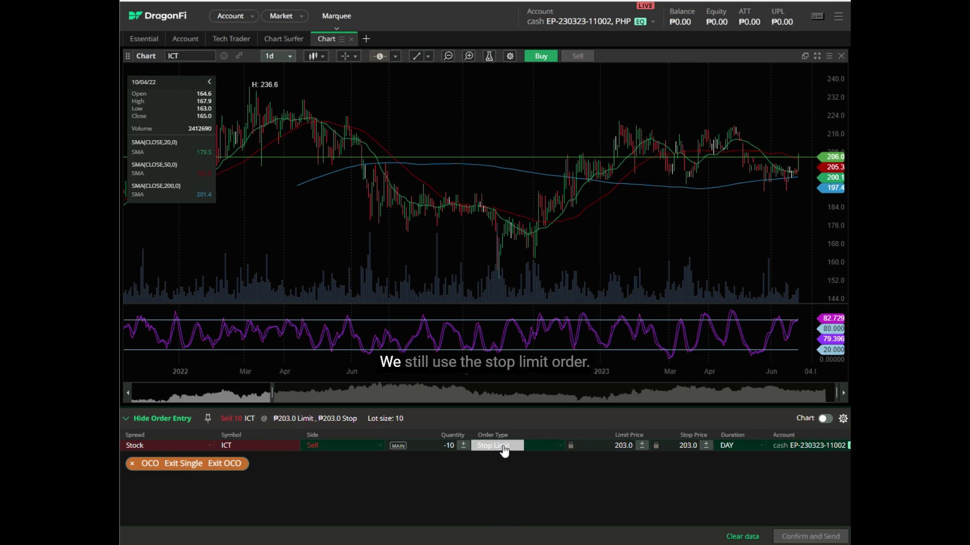
{"action": "left_click", "coordinate": [682, 446]}
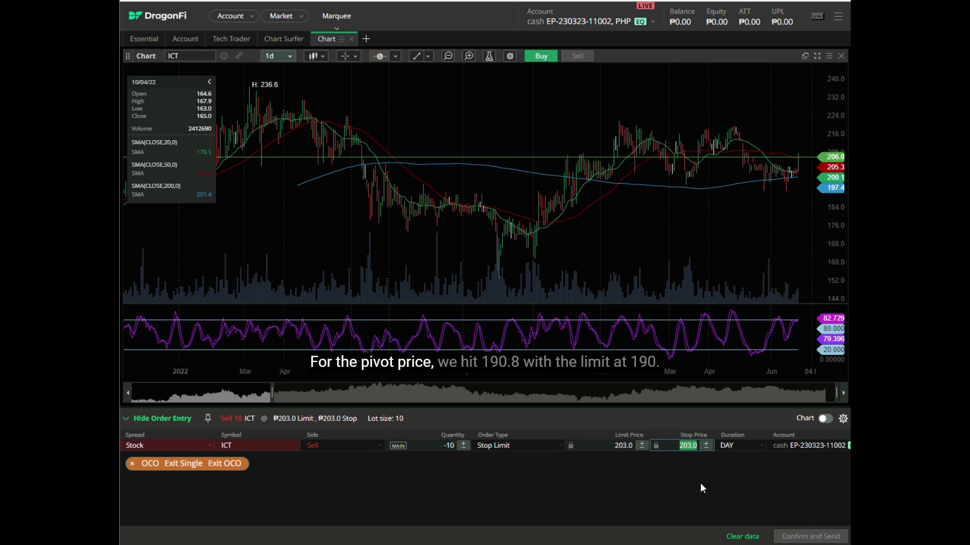
{"action": "type", "text": "190"}
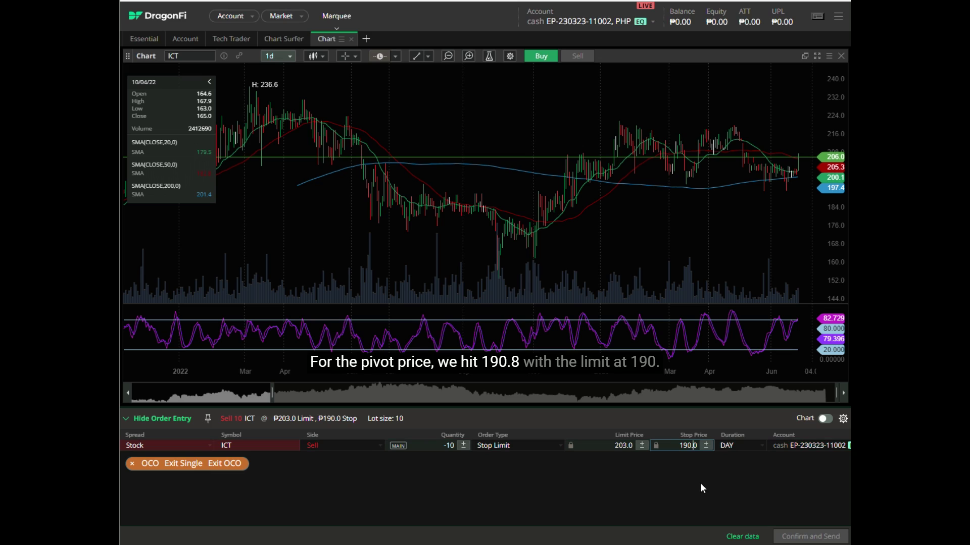
{"action": "key", "text": "BackSpace"}
{"action": "type", "text": "8"}
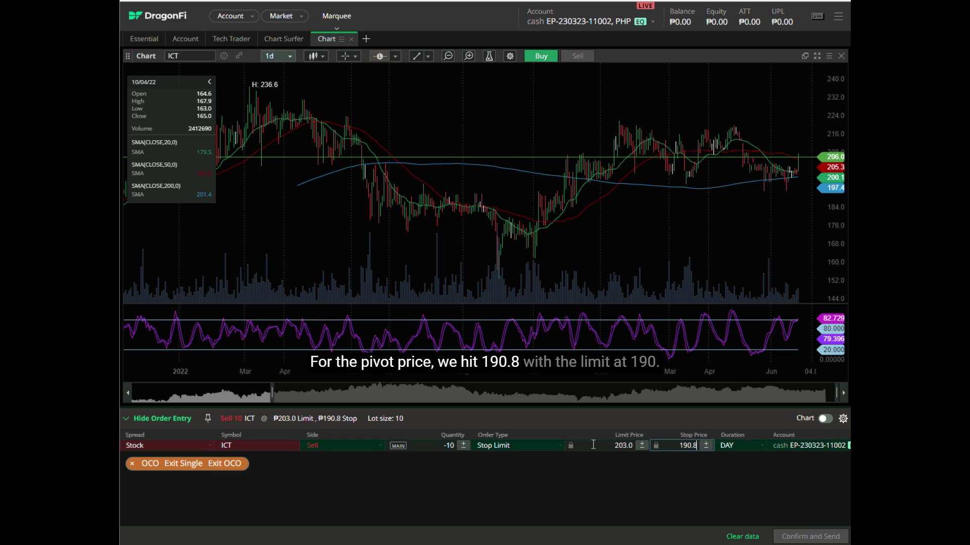
{"action": "left_click", "coordinate": [613, 448]}
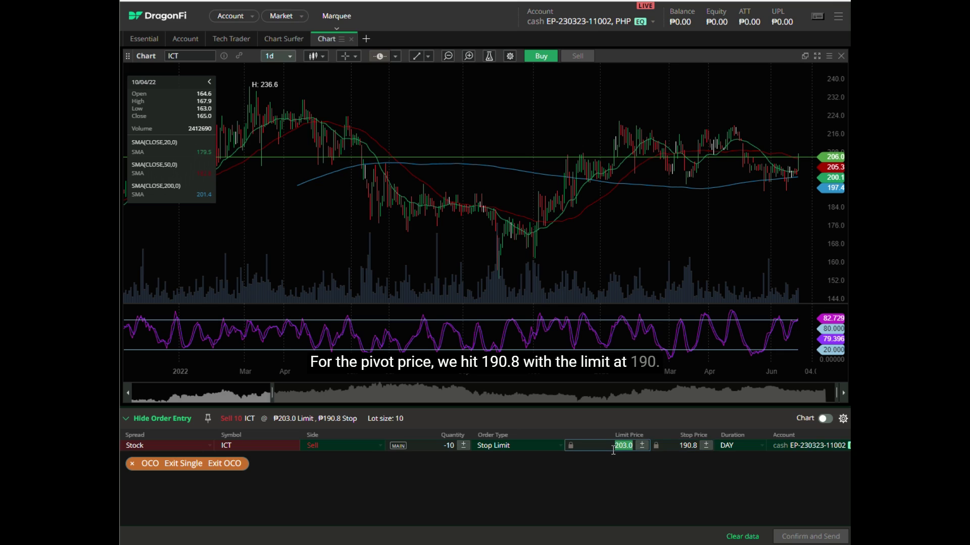
{"action": "type", "text": "19"}
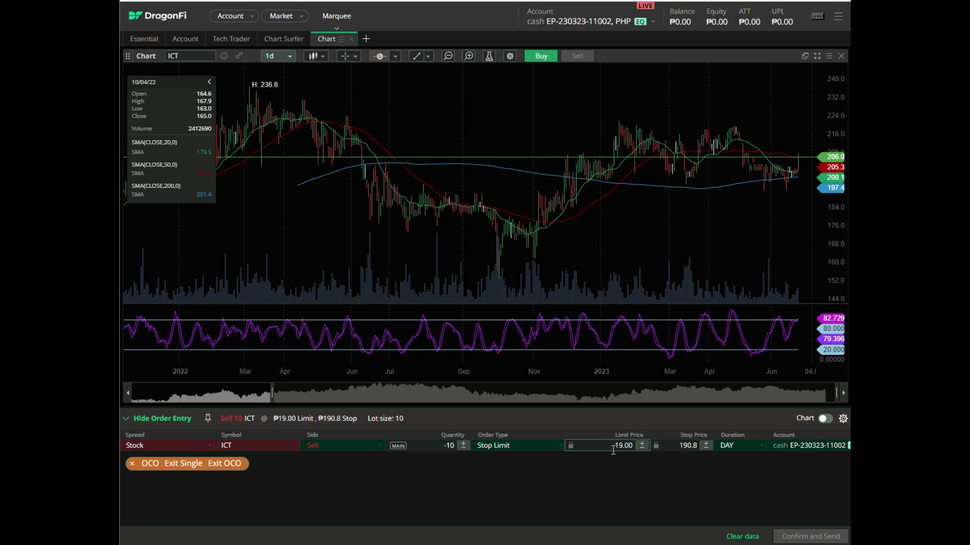
{"action": "type", "text": "0"}
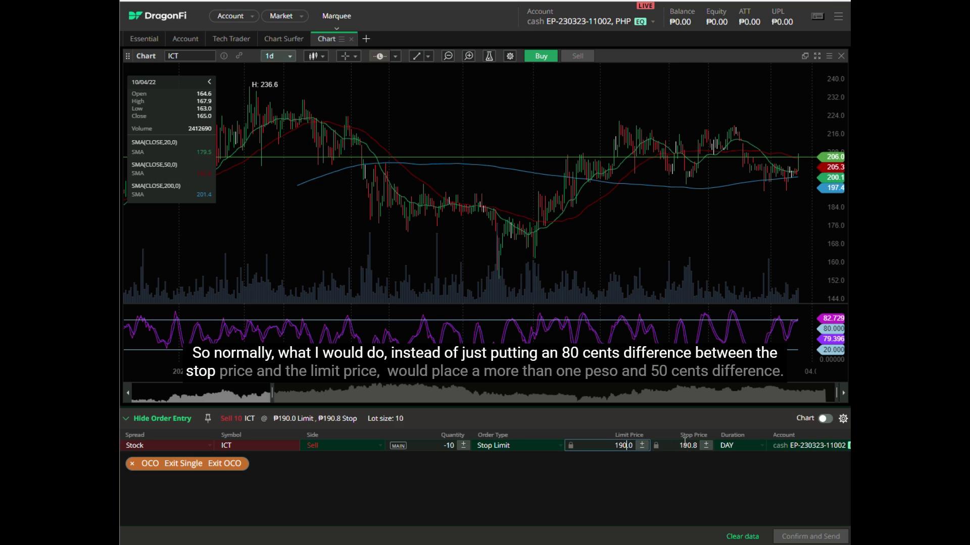
- Lower the ICT sell order's limit price to 189 to widen the gap to its stop price
{"action": "key", "text": "BackSpace"}
{"action": "key", "text": "BackSpace"}
{"action": "type", "text": "89"}
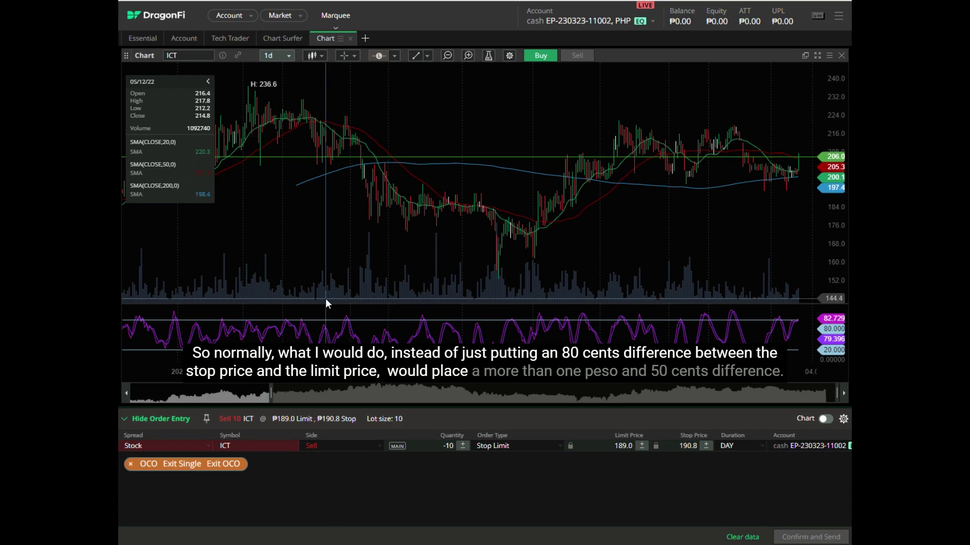
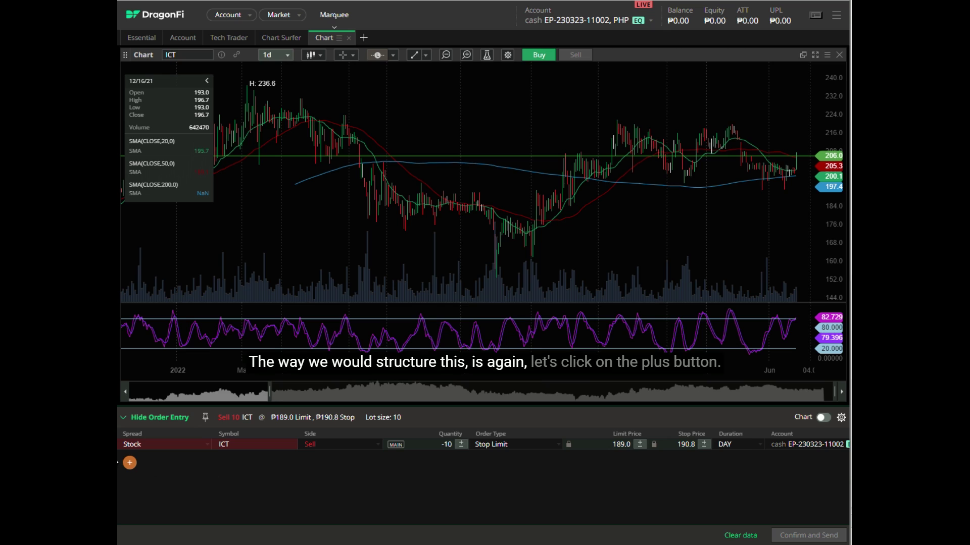
- Turn the ICT sell order into an OCO pair and make its first leg a Limit order at 230
{"action": "left_click", "coordinate": [130, 463]}
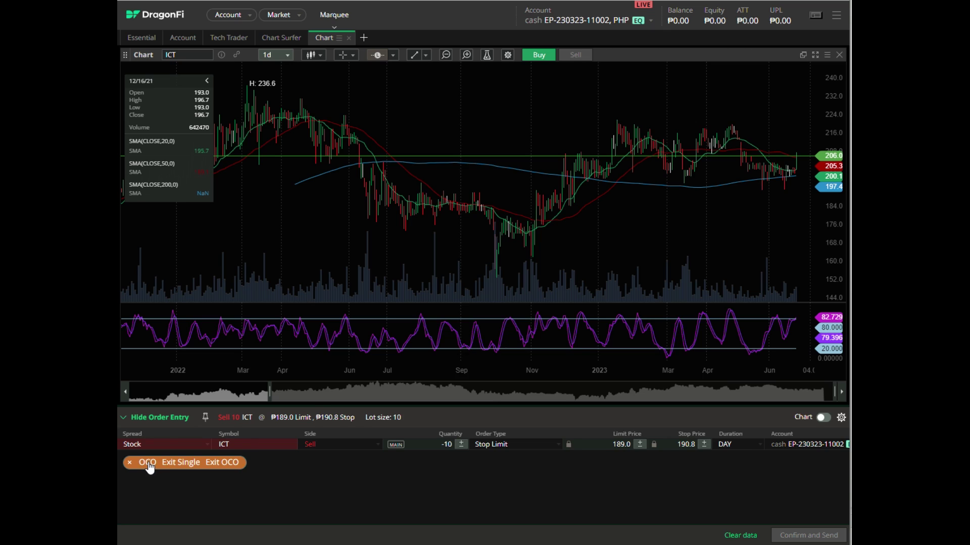
{"action": "left_click", "coordinate": [148, 463]}
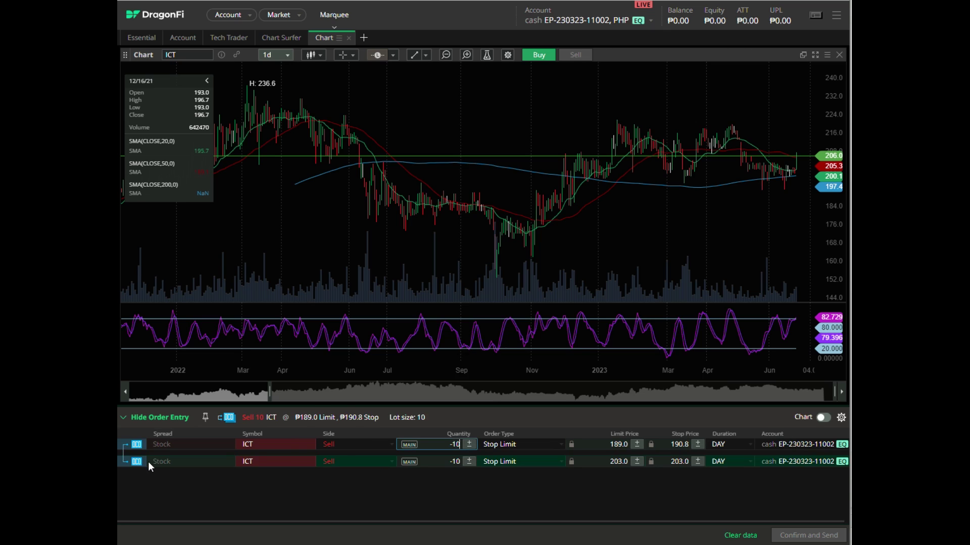
{"action": "left_click", "coordinate": [502, 444]}
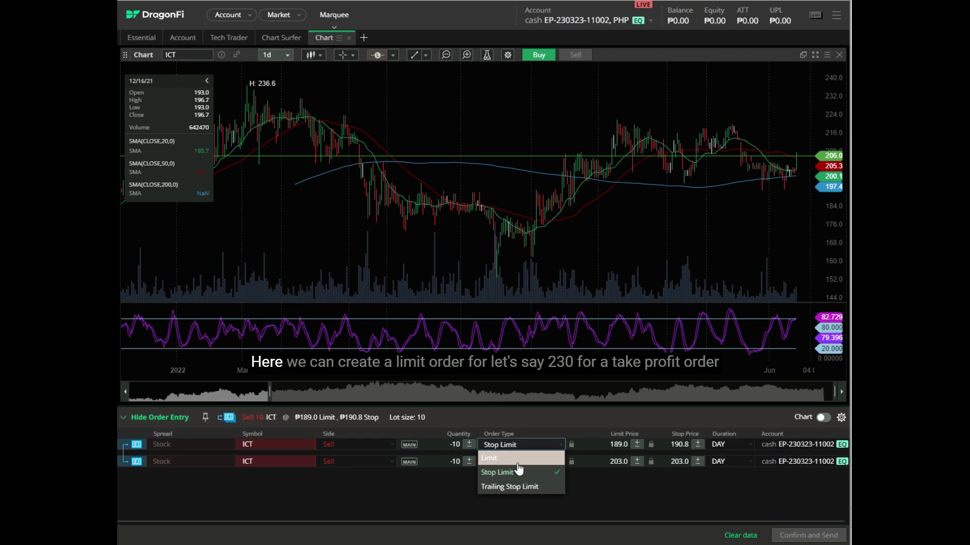
{"action": "left_click", "coordinate": [517, 461]}
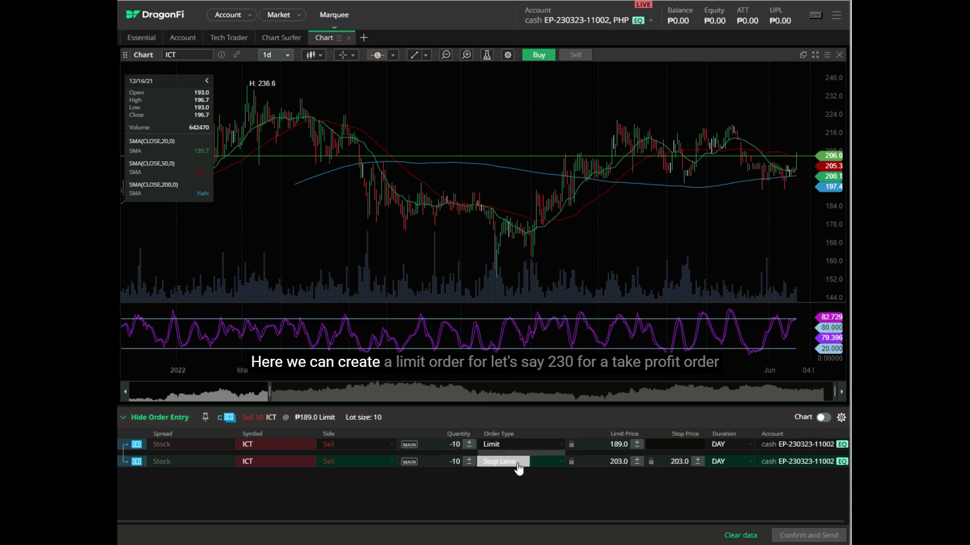
{"action": "left_click", "coordinate": [621, 444]}
{"action": "type", "text": "2"}
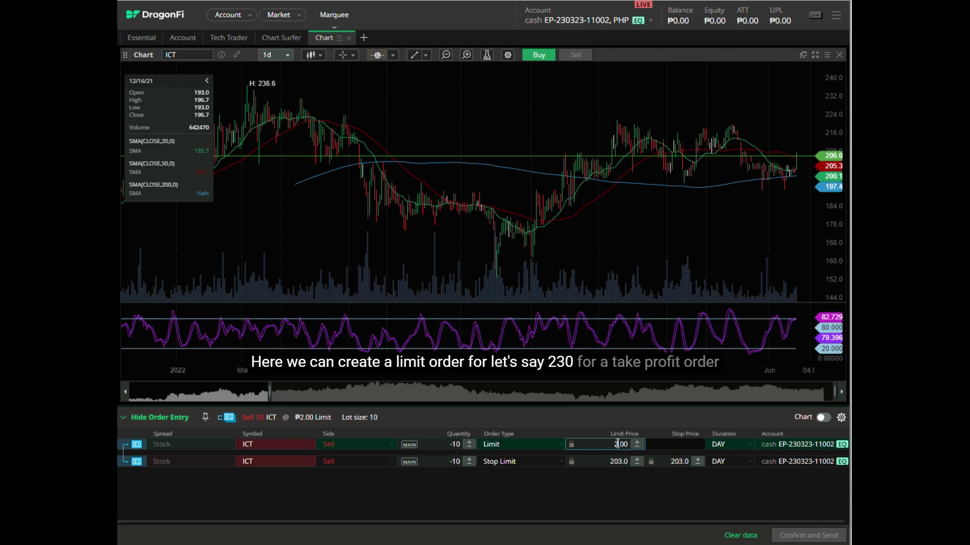
{"action": "type", "text": "30"}
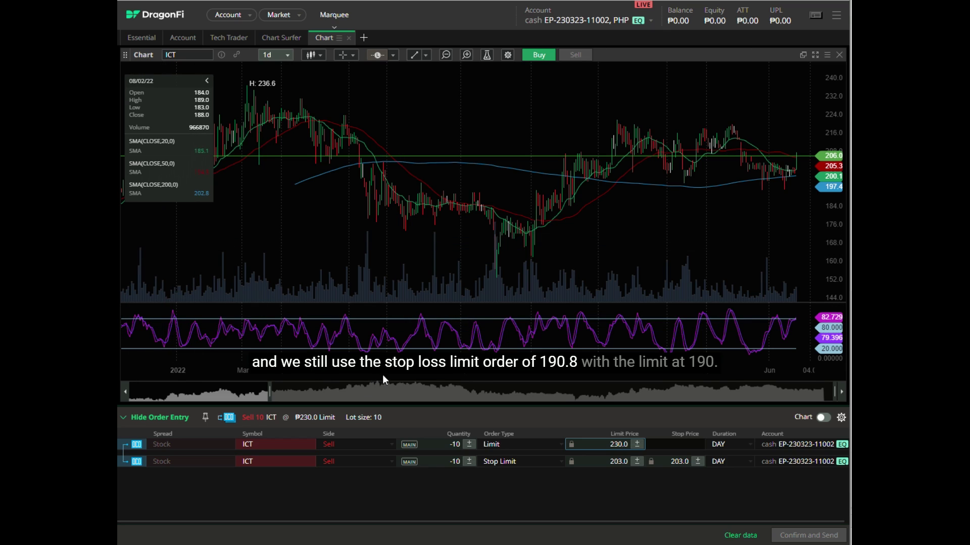
- Set the OCO pair's second, stop limit leg to a stop price of 190.8 and a limit price of 190
{"action": "left_click", "coordinate": [676, 462]}
{"action": "double_click", "coordinate": [677, 461]}
{"action": "type", "text": "190"}
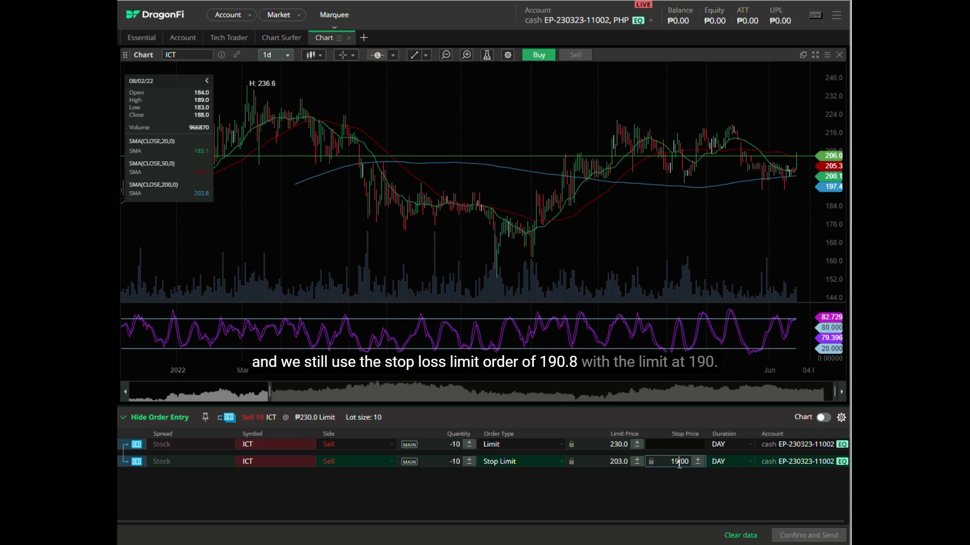
{"action": "type", "text": ".8"}
{"action": "double_click", "coordinate": [619, 461]}
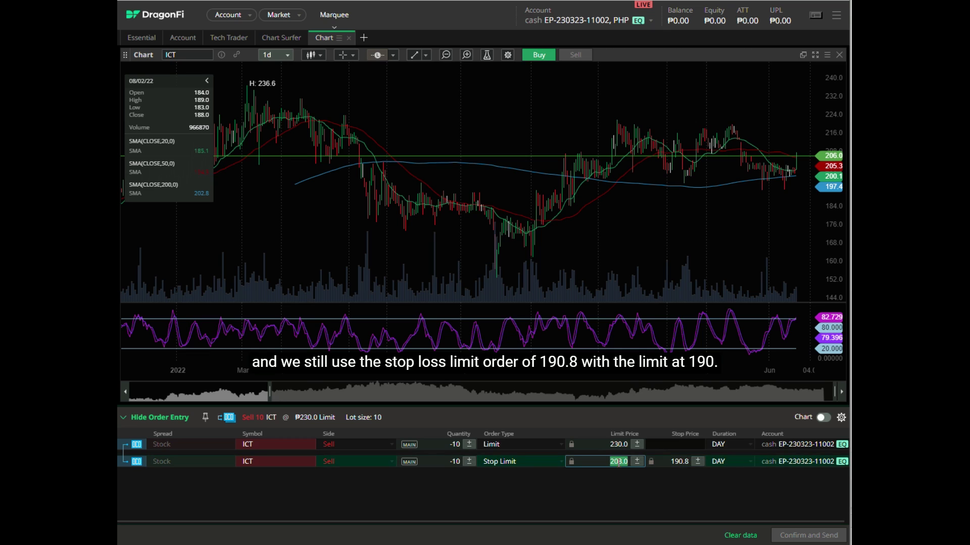
{"action": "type", "text": "190"}
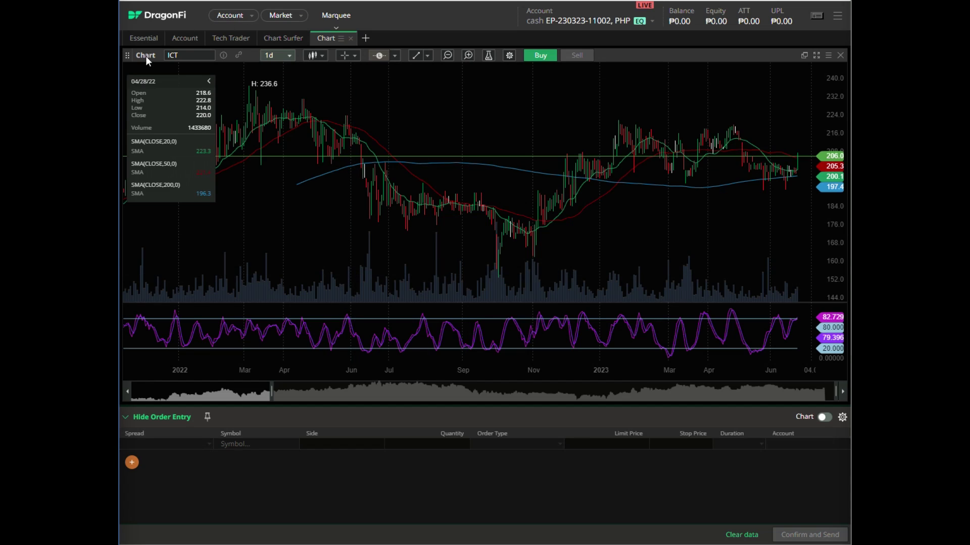
- In the Essential workspace, create an Exit Single order and choose ICT as its symbol
{"action": "left_click", "coordinate": [145, 39]}
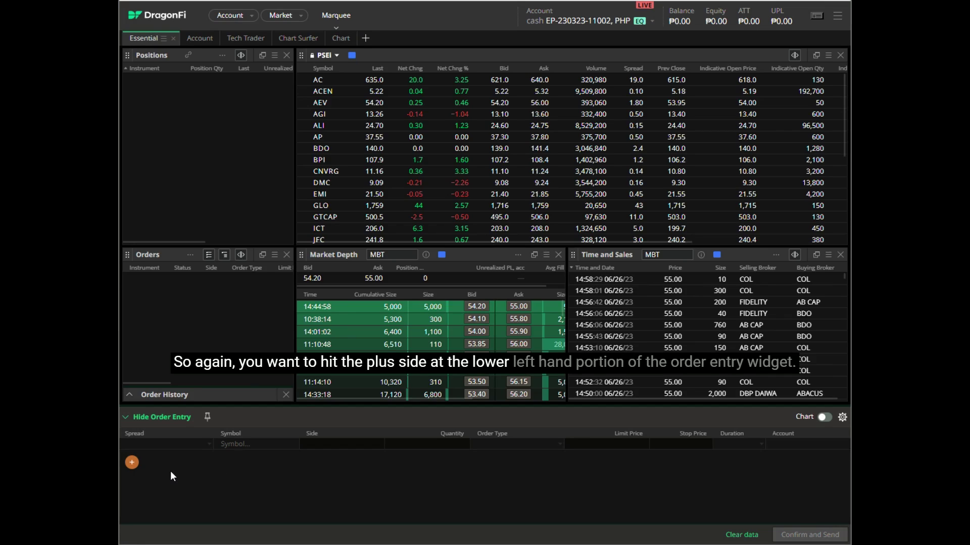
{"action": "left_click", "coordinate": [132, 464]}
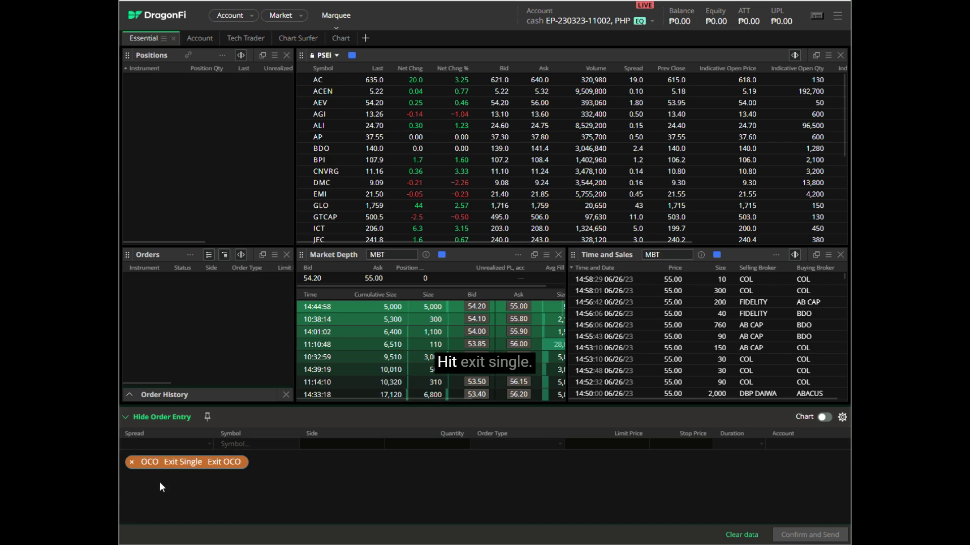
{"action": "left_click", "coordinate": [183, 463]}
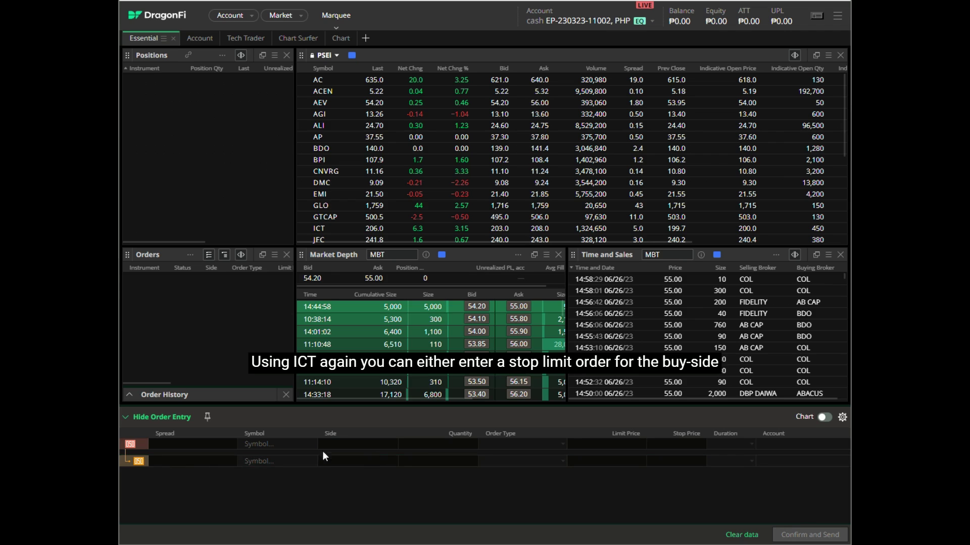
{"action": "left_click", "coordinate": [289, 445]}
{"action": "type", "text": "ict"}
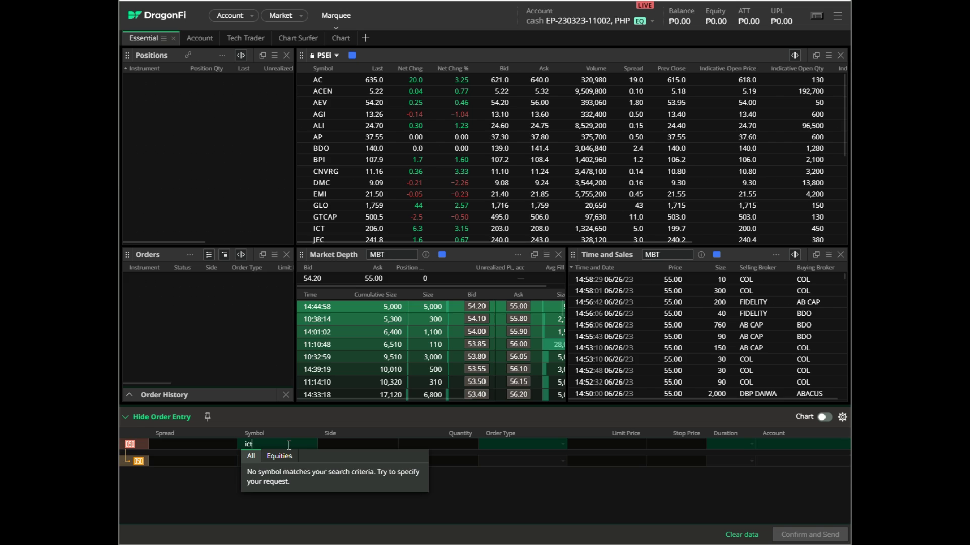
{"action": "left_click", "coordinate": [260, 482]}
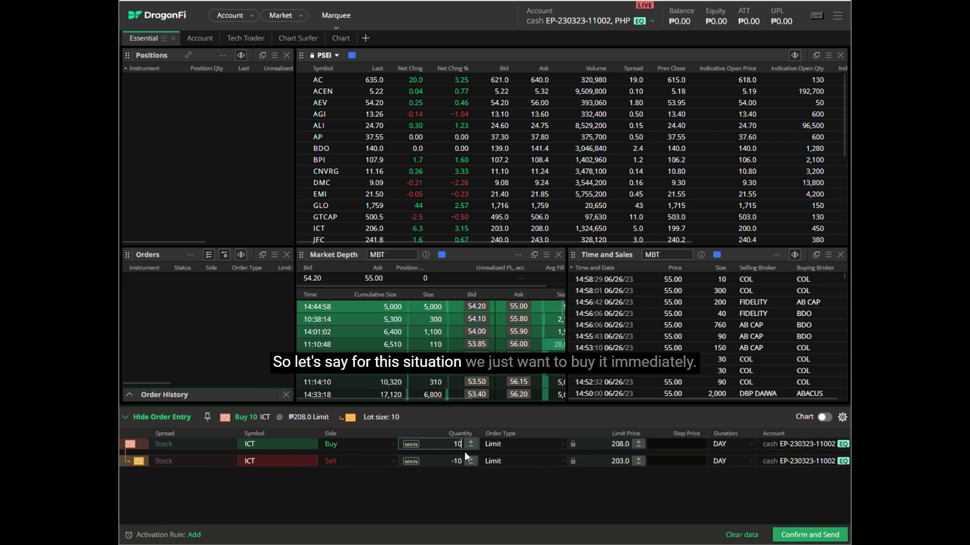
{"action": "left_click", "coordinate": [613, 444]}
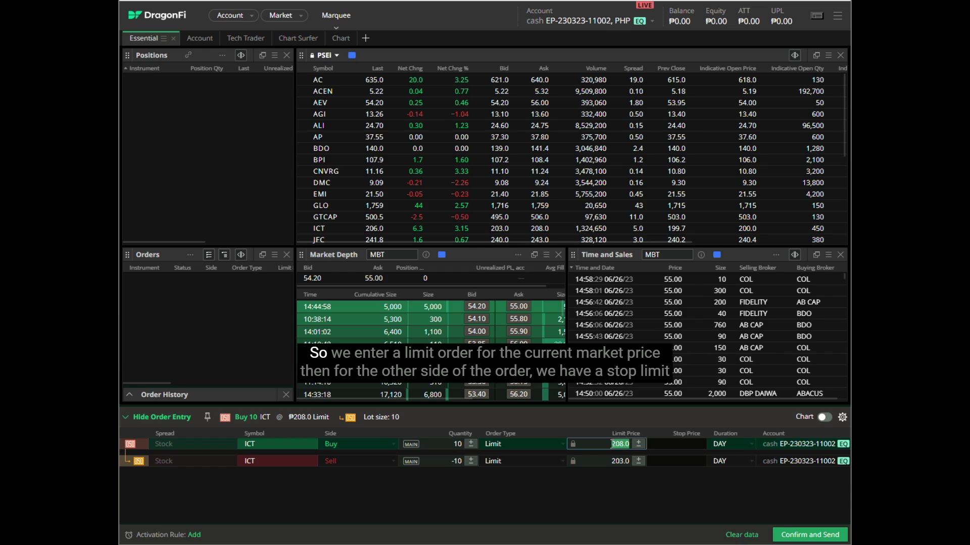
{"action": "left_click", "coordinate": [613, 444]}
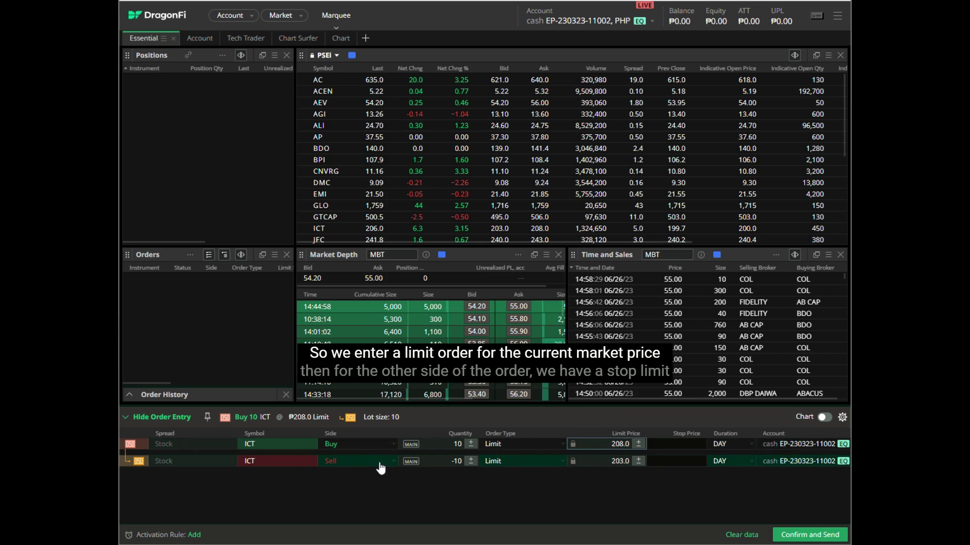
{"action": "left_click", "coordinate": [351, 464]}
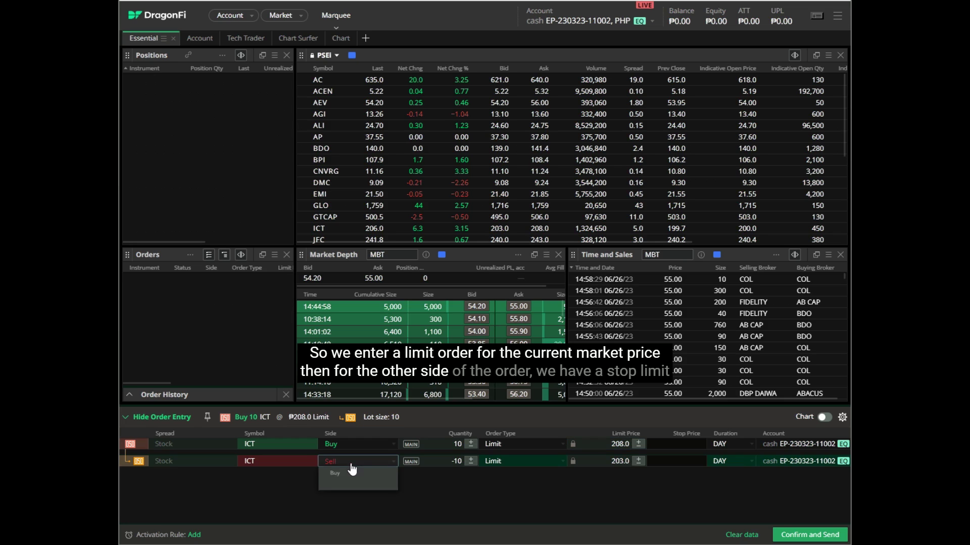
{"action": "left_click", "coordinate": [338, 493]}
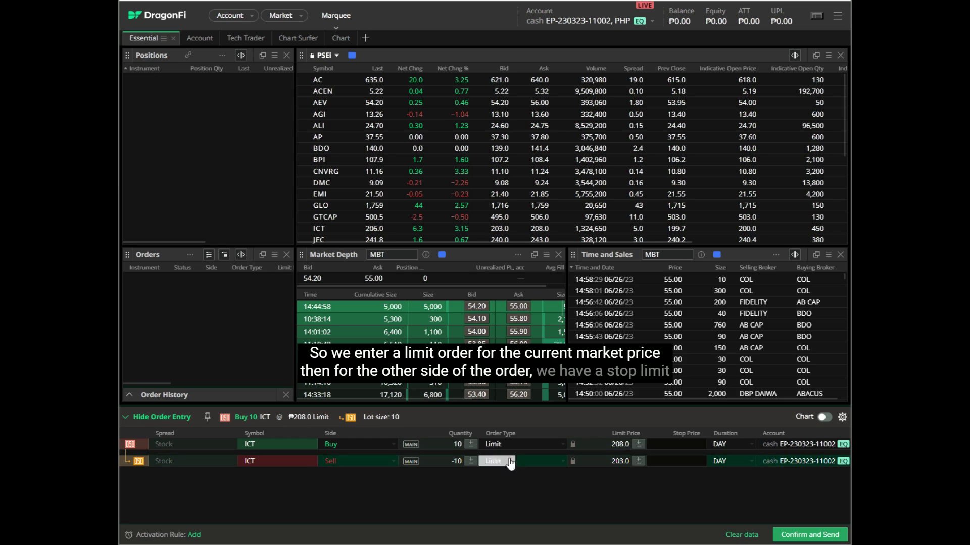
- Change the Exit Single's sell leg to a Stop Limit order with a stop price of 190.8 and a limit price of 190
{"action": "left_click", "coordinate": [529, 461]}
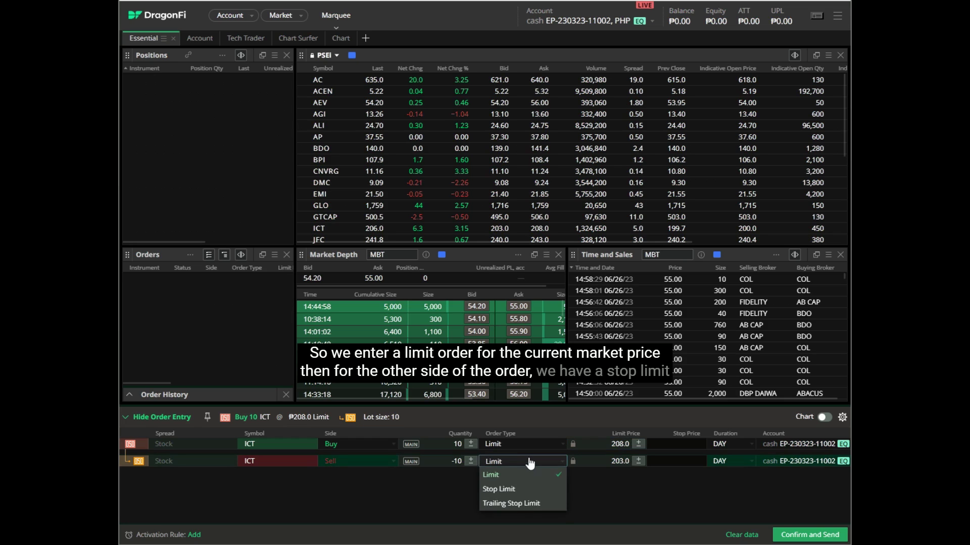
{"action": "left_click", "coordinate": [528, 490]}
{"action": "left_click", "coordinate": [676, 460]}
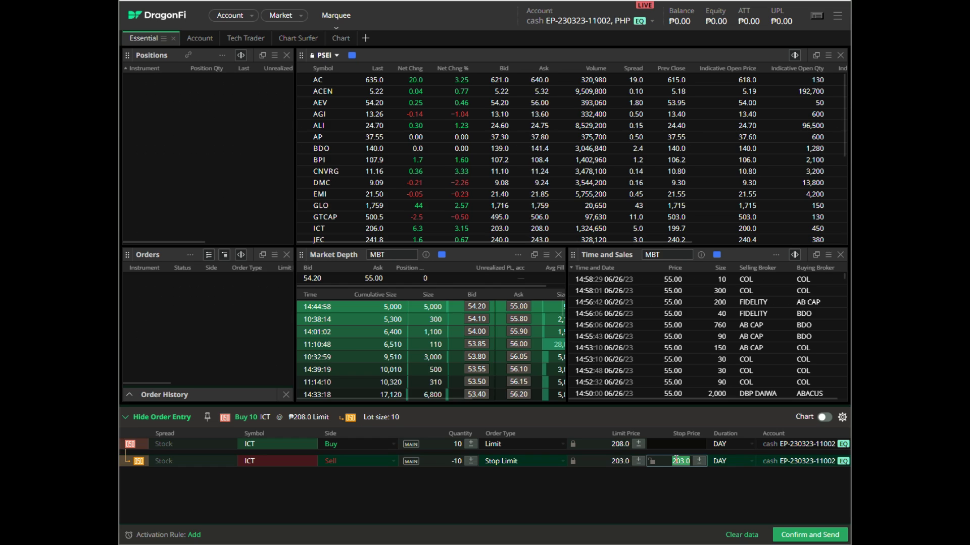
{"action": "type", "text": "190.00"}
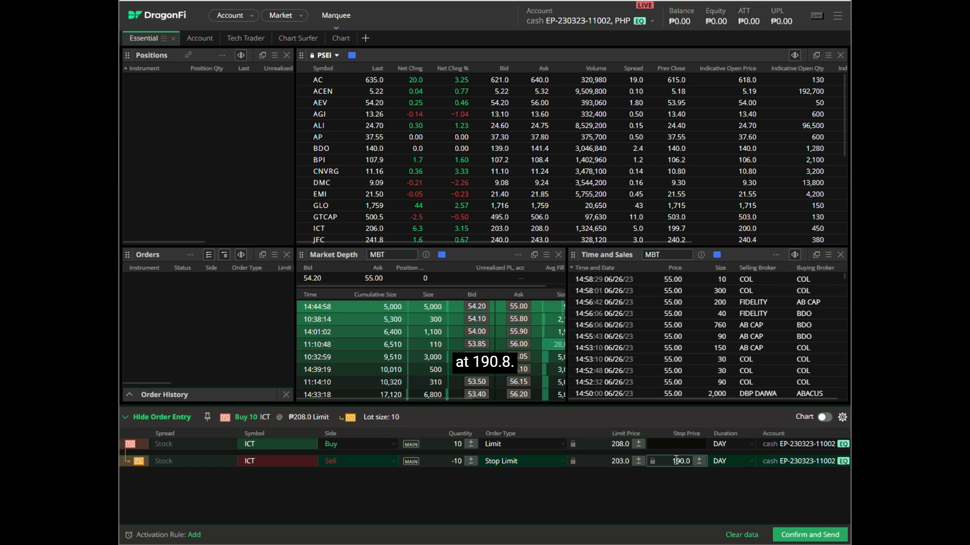
{"action": "left_click", "coordinate": [609, 464]}
{"action": "type", "text": "190"}
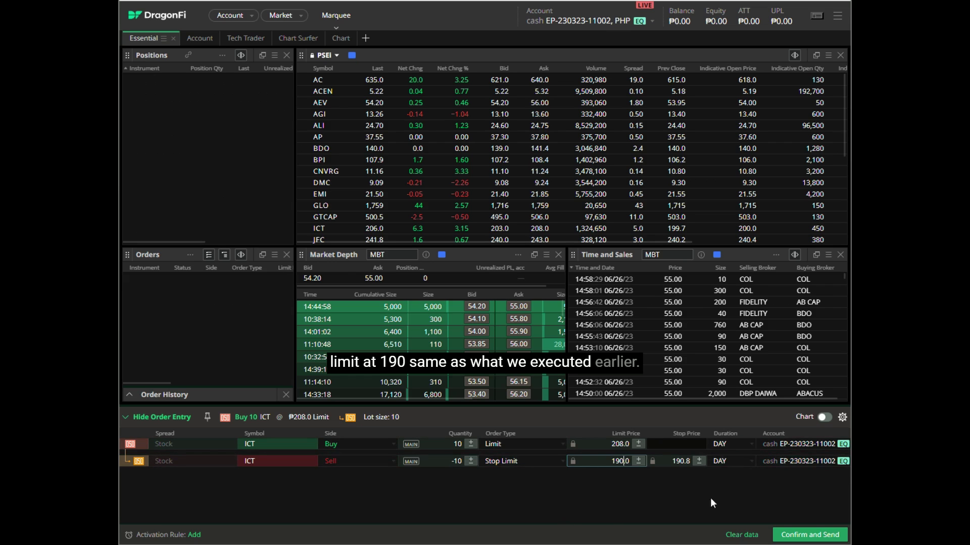
- Clear the order entry data and create an Exit OCO order with ICT as its symbol
{"action": "left_click", "coordinate": [740, 535]}
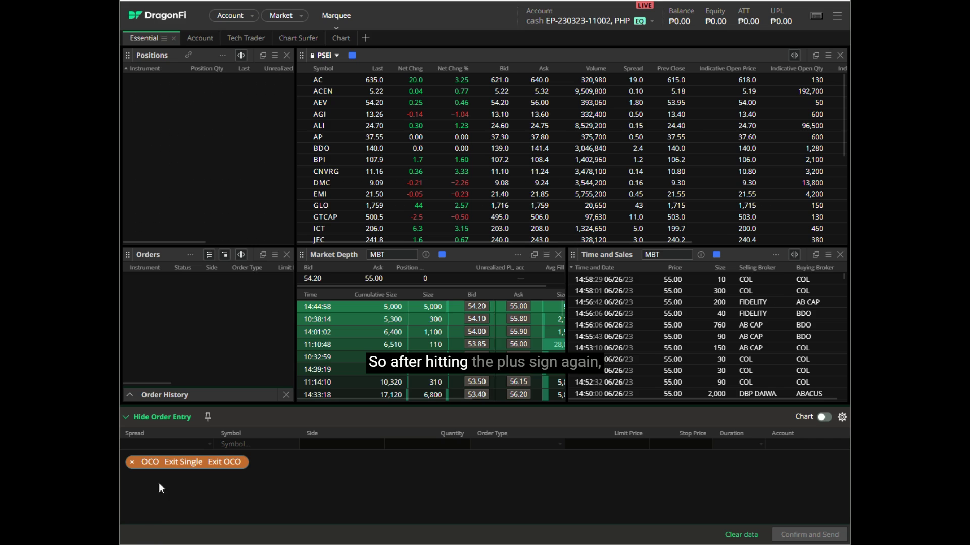
{"action": "left_click", "coordinate": [131, 464]}
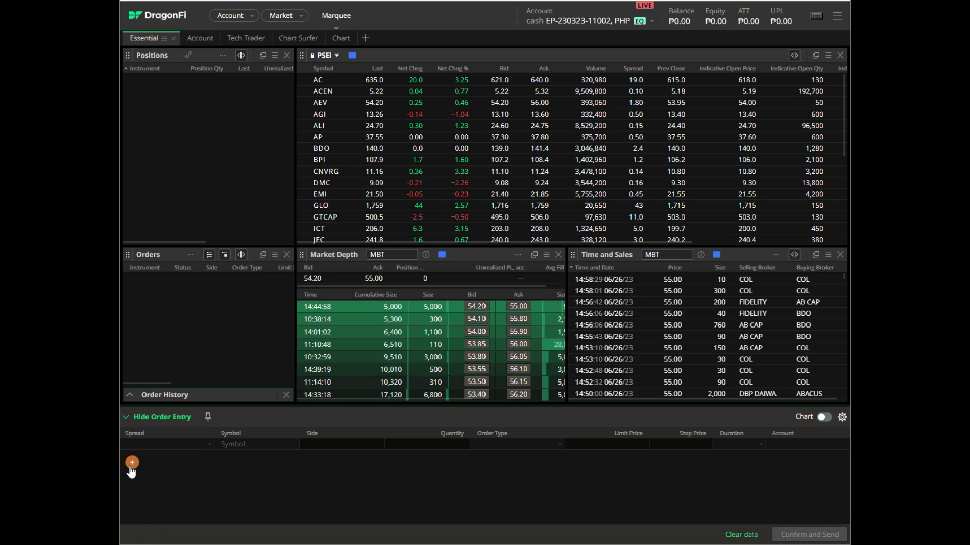
{"action": "left_click", "coordinate": [132, 467]}
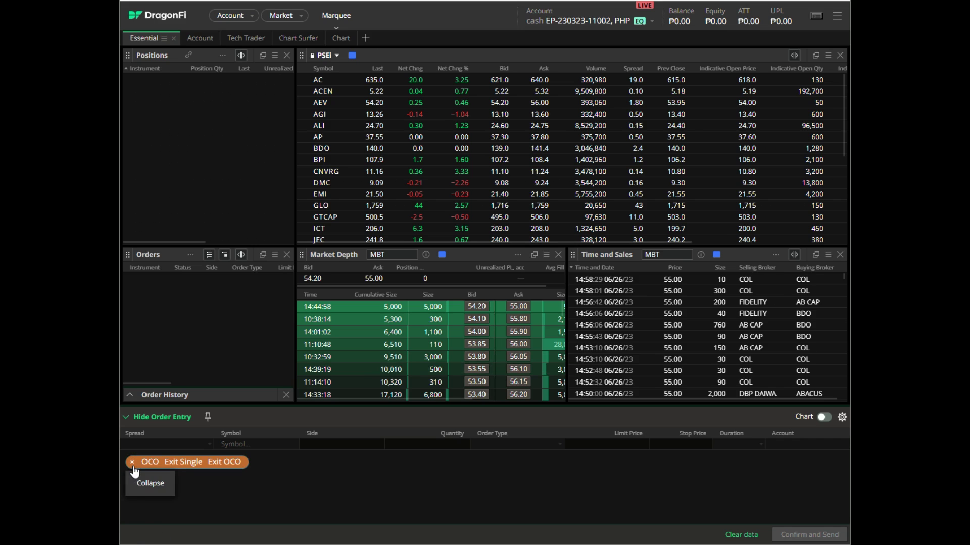
{"action": "left_click", "coordinate": [230, 466]}
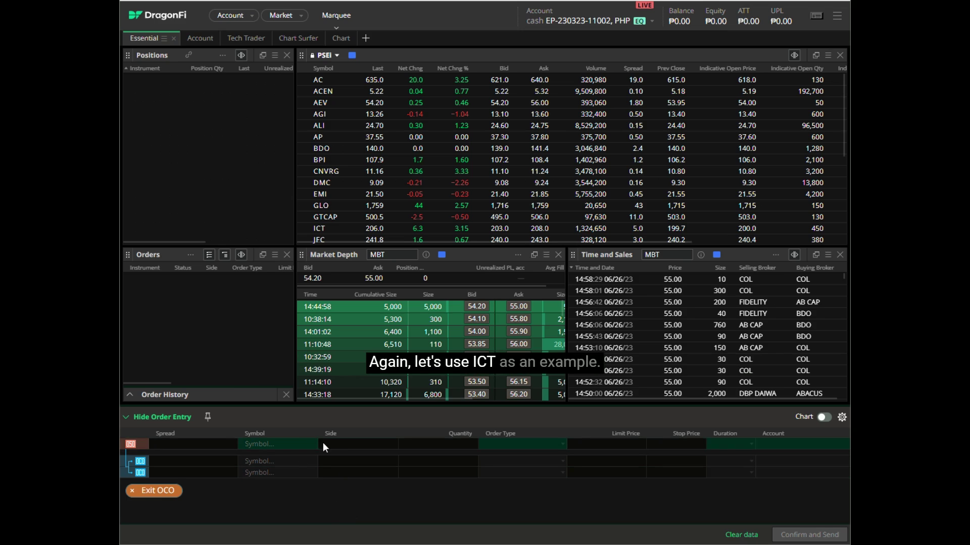
{"action": "left_click", "coordinate": [269, 444]}
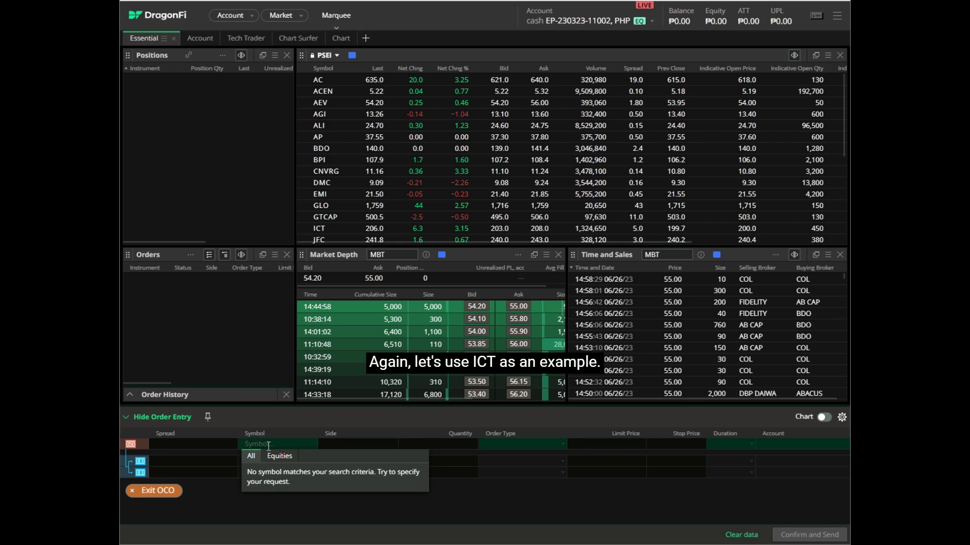
{"action": "type", "text": "ICT"}
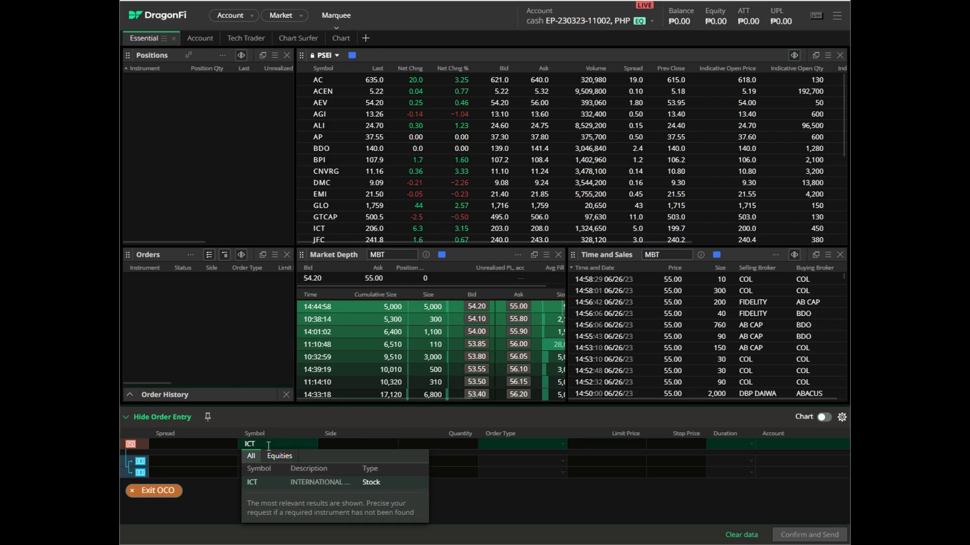
{"action": "left_click", "coordinate": [268, 484]}
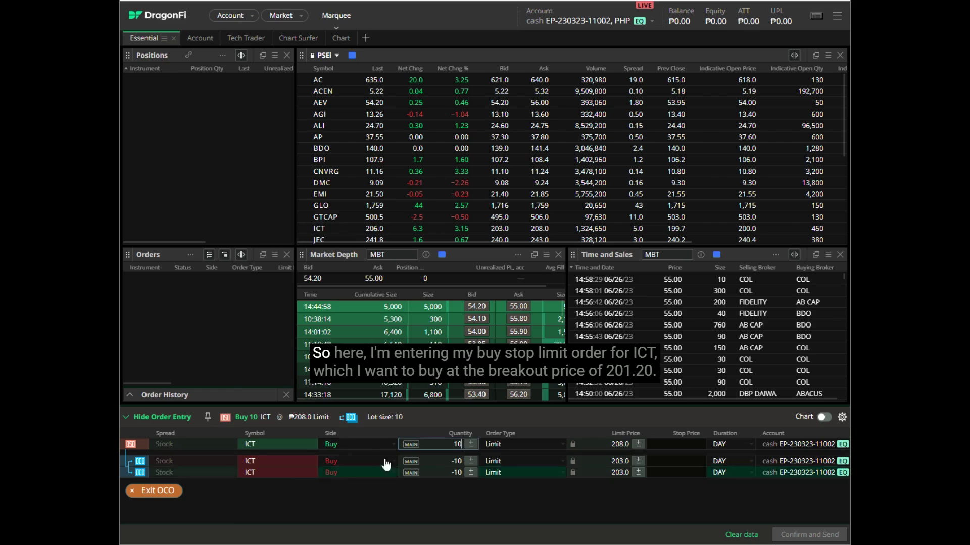
- Make the Exit OCO's ICT buy leg a Stop Limit order with a stop price of 201.2 and a limit price of 202
{"action": "left_click", "coordinate": [513, 447]}
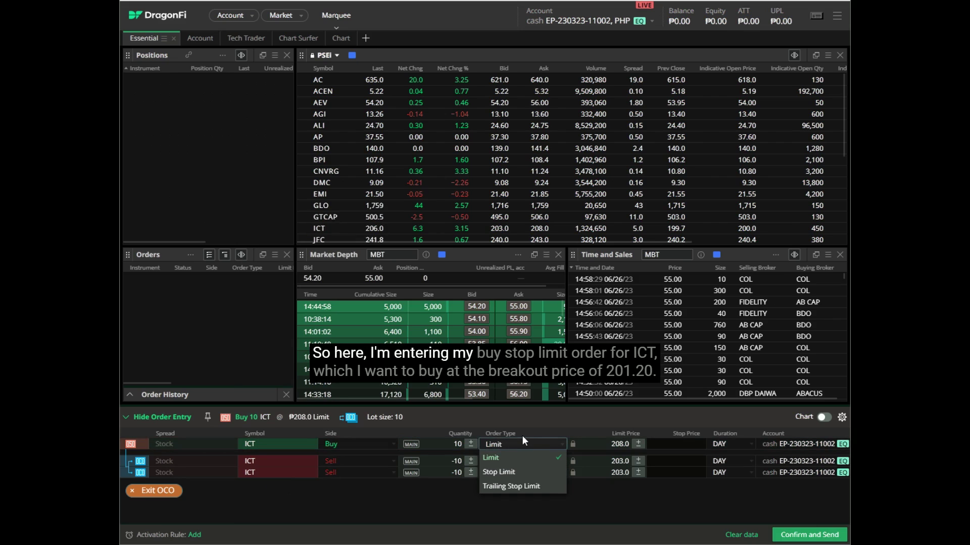
{"action": "left_click", "coordinate": [517, 474]}
{"action": "left_click", "coordinate": [678, 444]}
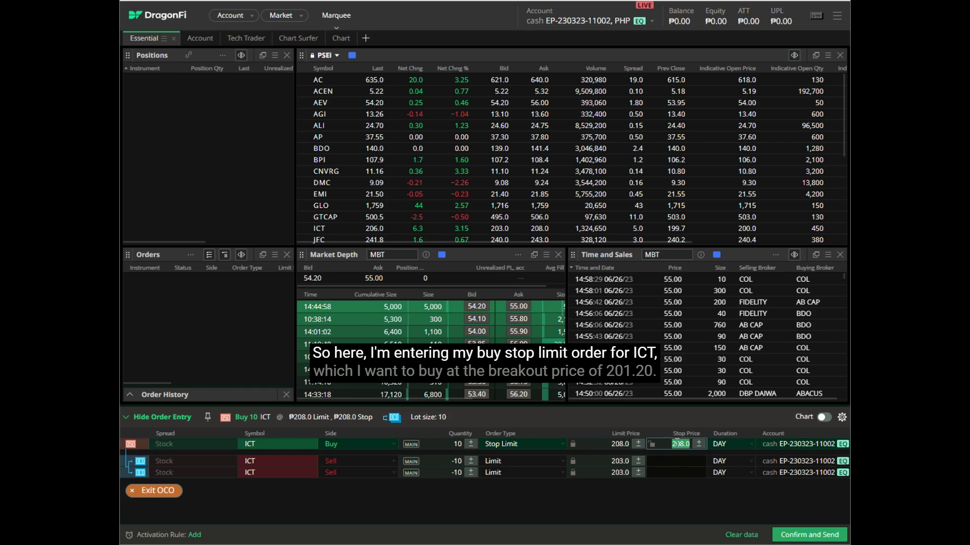
{"action": "type", "text": "201"}
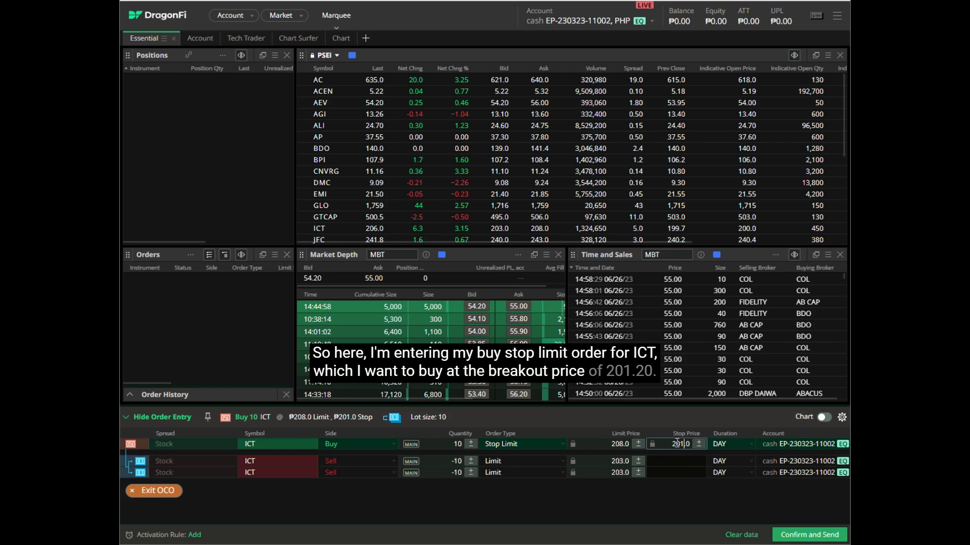
{"action": "type", "text": ".2"}
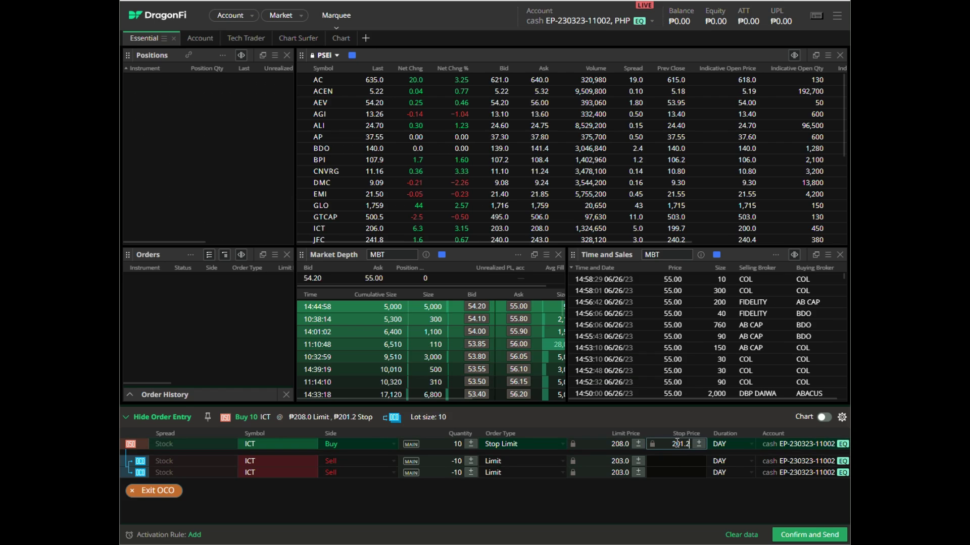
{"action": "left_click", "coordinate": [613, 443]}
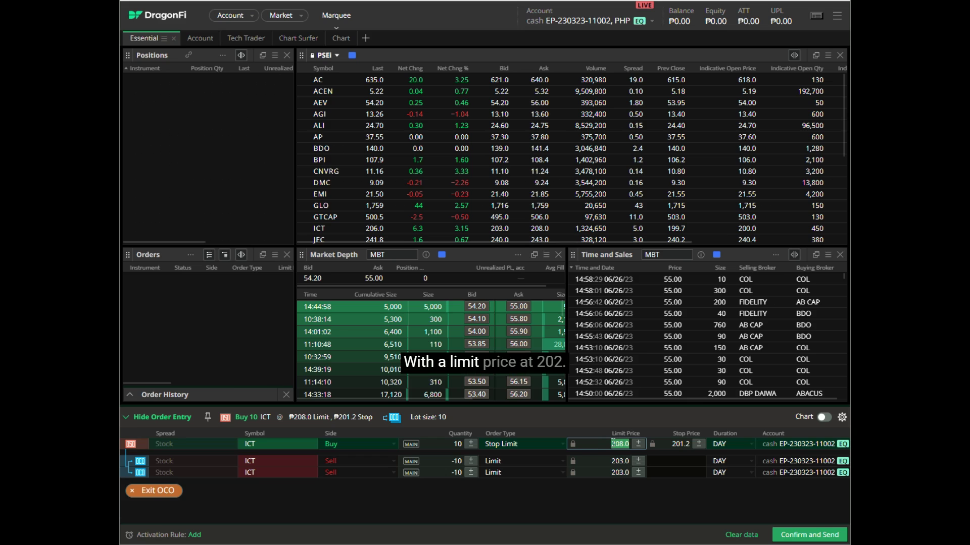
{"action": "type", "text": "202"}
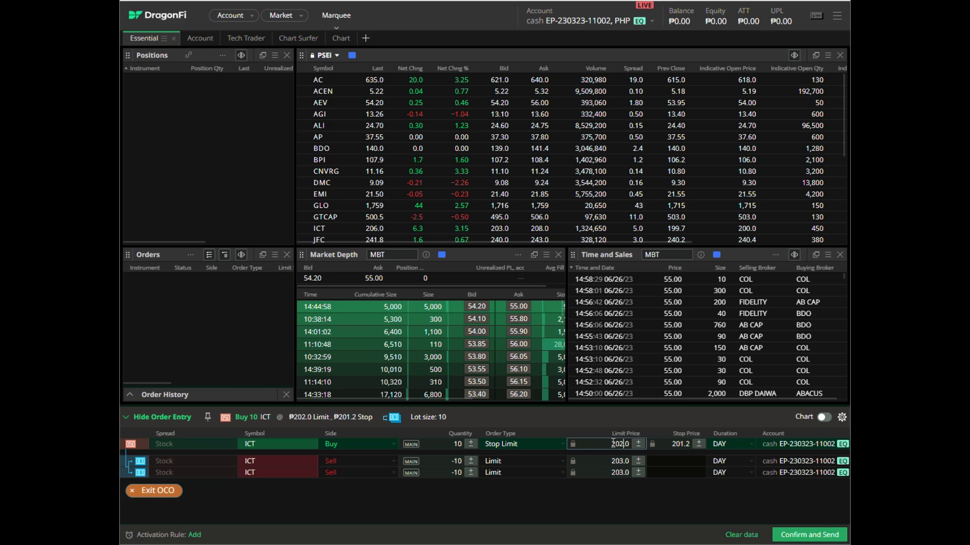
- Set the limit price of the Exit OCO's first sell leg, the take-profit Limit order, to 230
{"action": "left_click", "coordinate": [490, 473]}
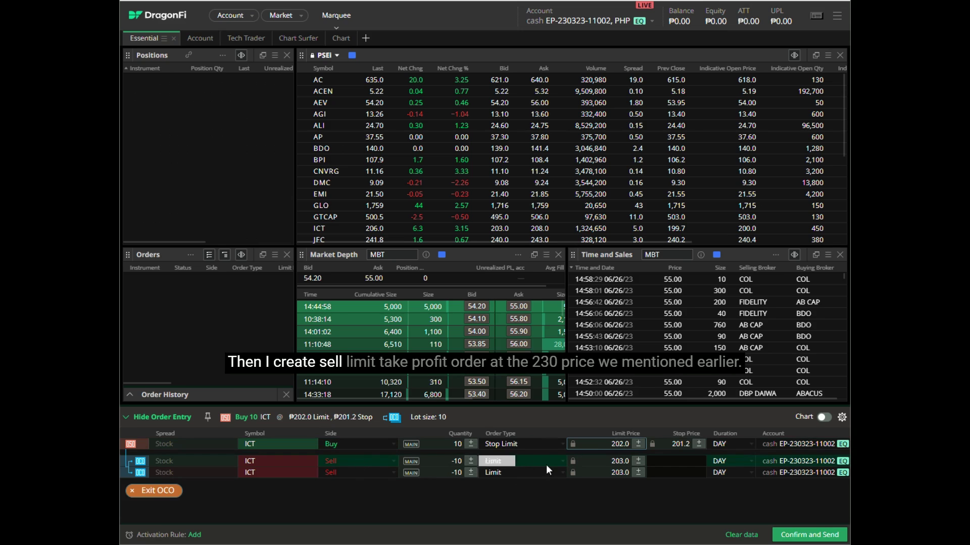
{"action": "left_click", "coordinate": [620, 461]}
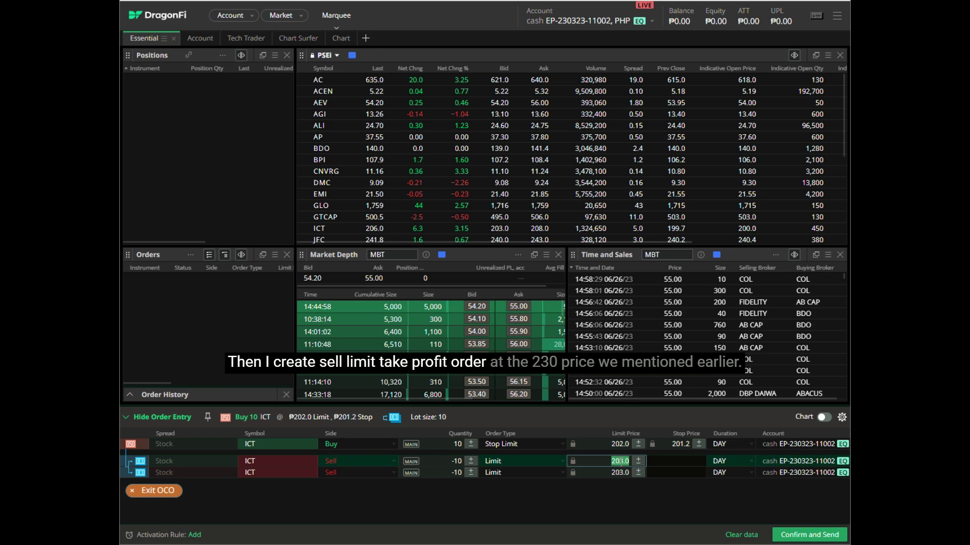
{"action": "type", "text": "230"}
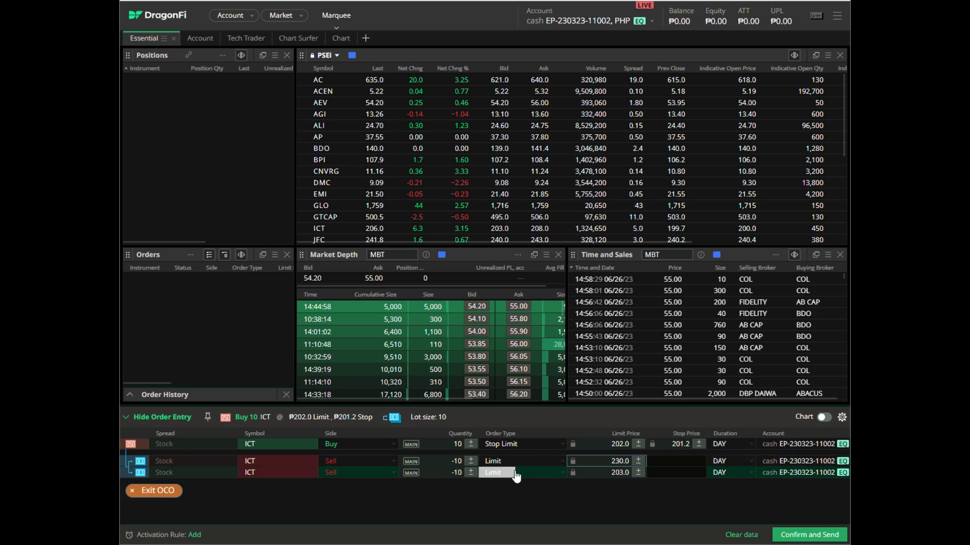
- Change the Exit OCO's second sell leg to a Stop Limit order with a stop price of 190.8 and a limit price of 190
{"action": "left_click", "coordinate": [541, 472]}
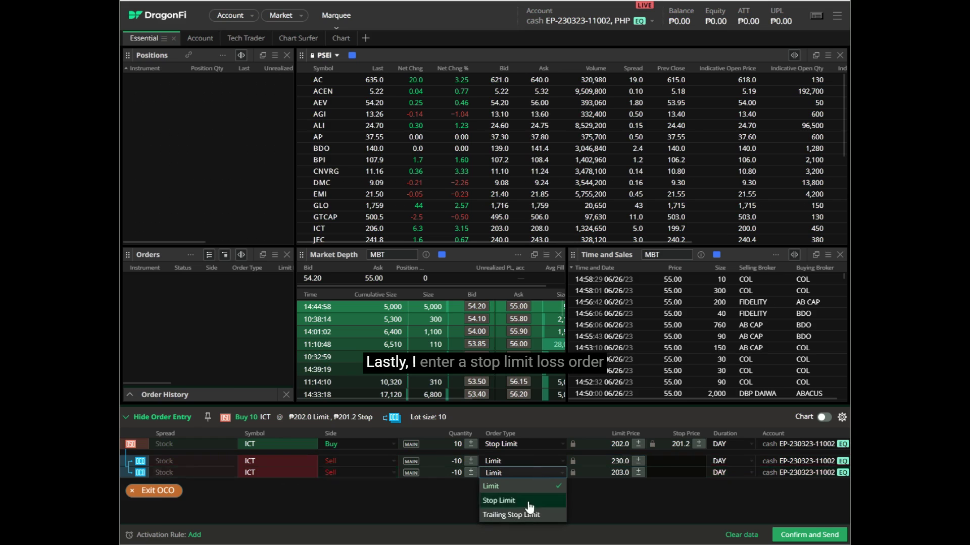
{"action": "left_click", "coordinate": [529, 505]}
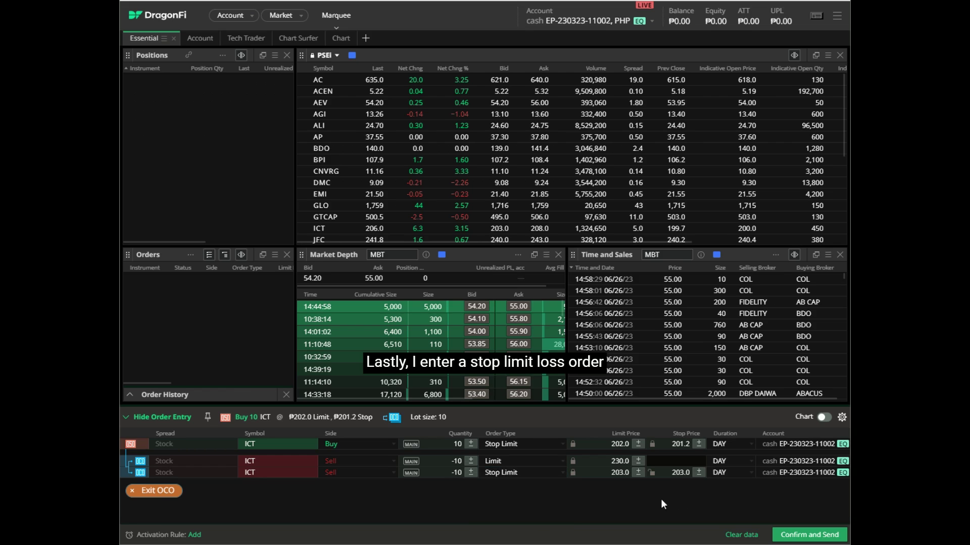
{"action": "left_click", "coordinate": [681, 473]}
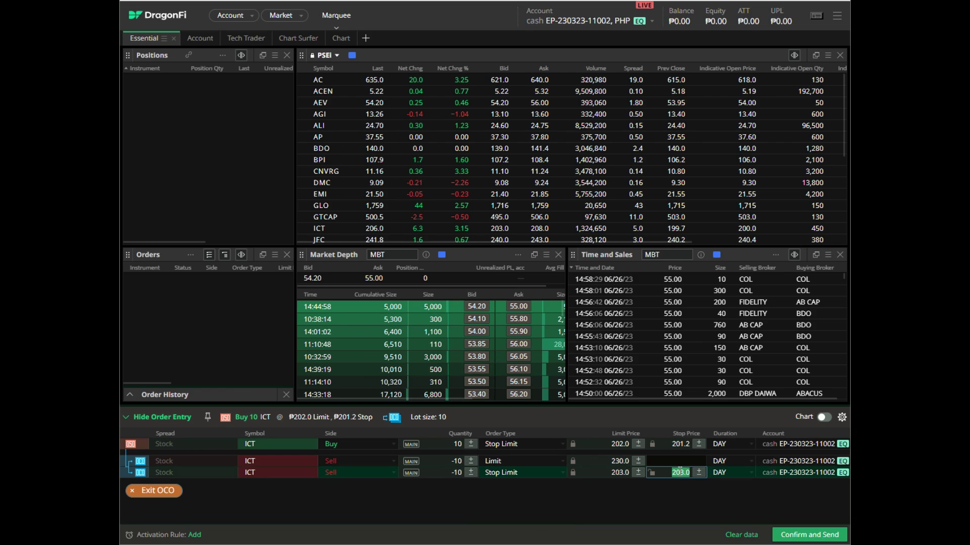
{"action": "type", "text": "190"}
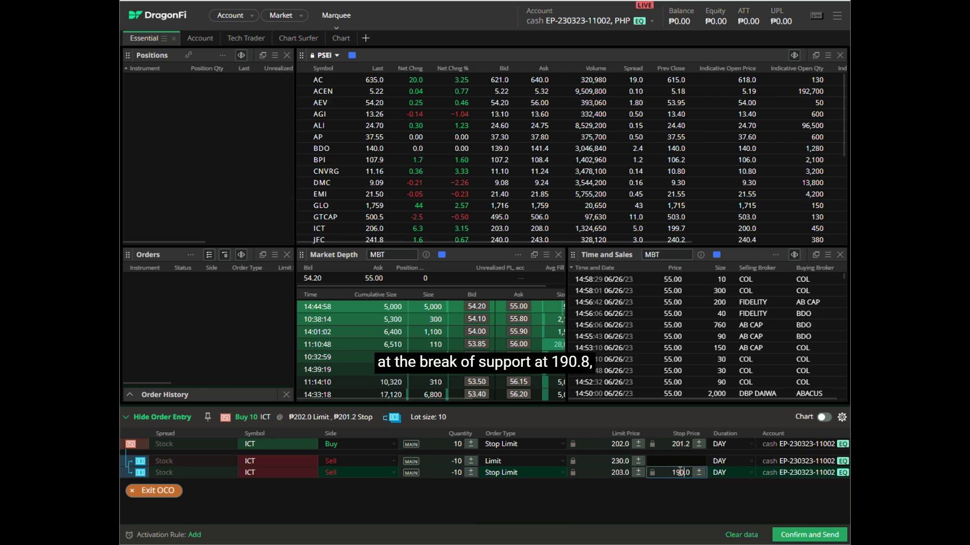
{"action": "type", "text": ".8"}
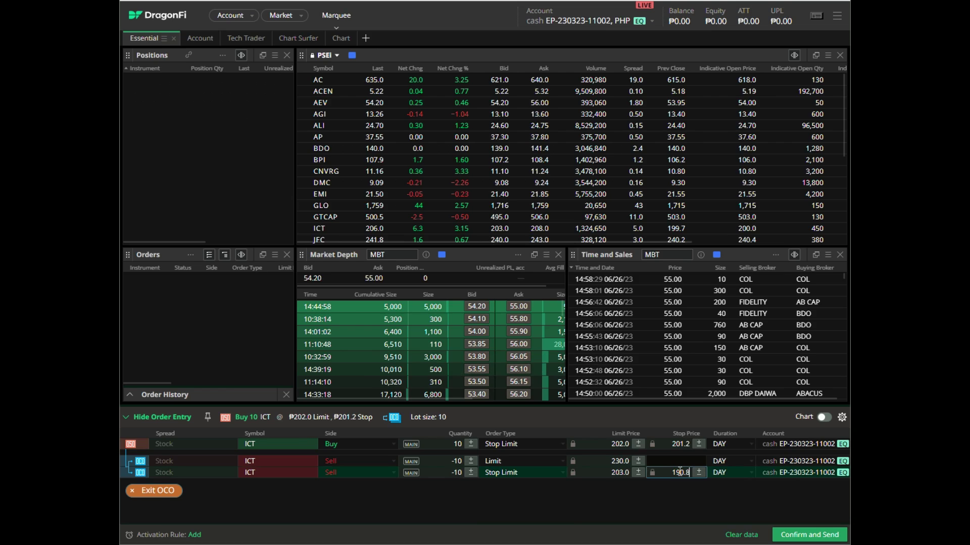
{"action": "left_click", "coordinate": [613, 473]}
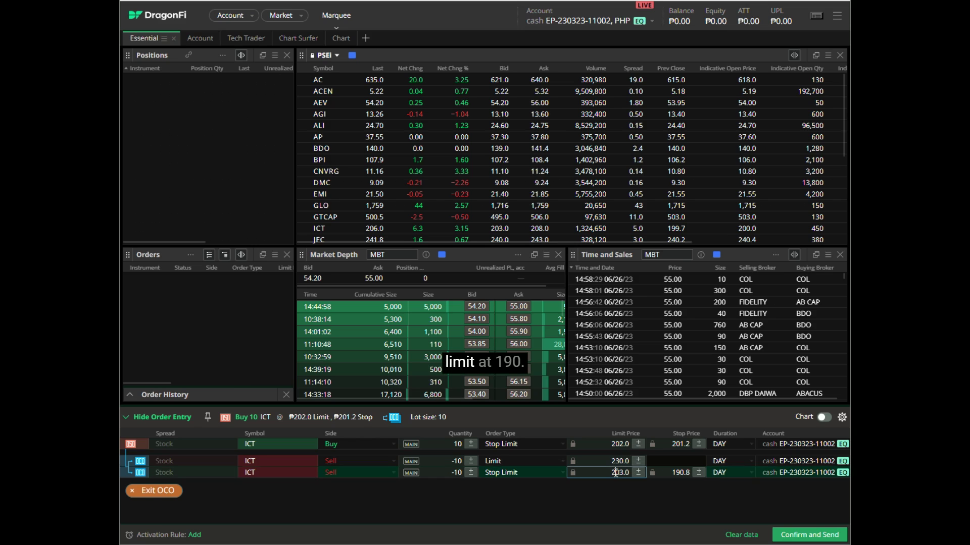
{"action": "type", "text": "190.0"}
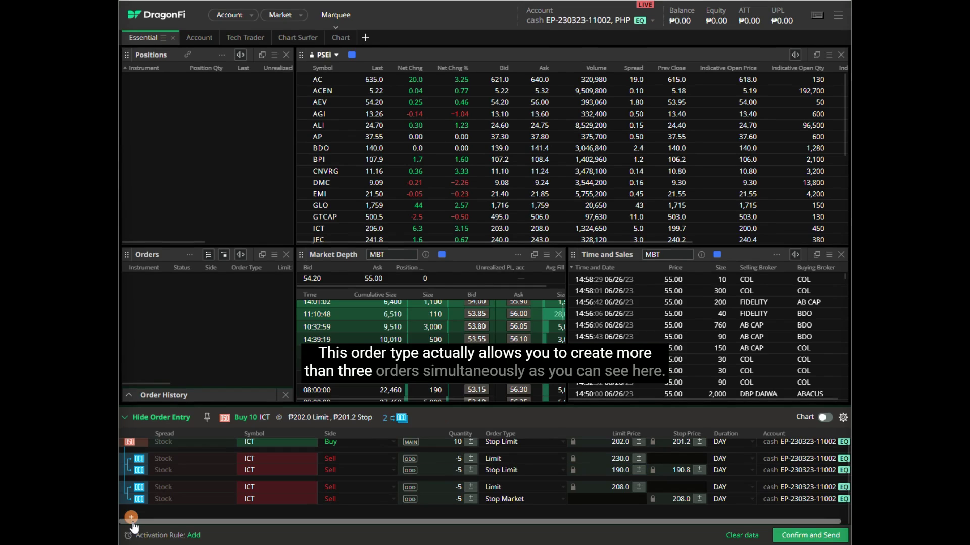
- Add a third Exit OCO pair of sell orders to the ICT buy order
{"action": "left_click", "coordinate": [132, 518]}
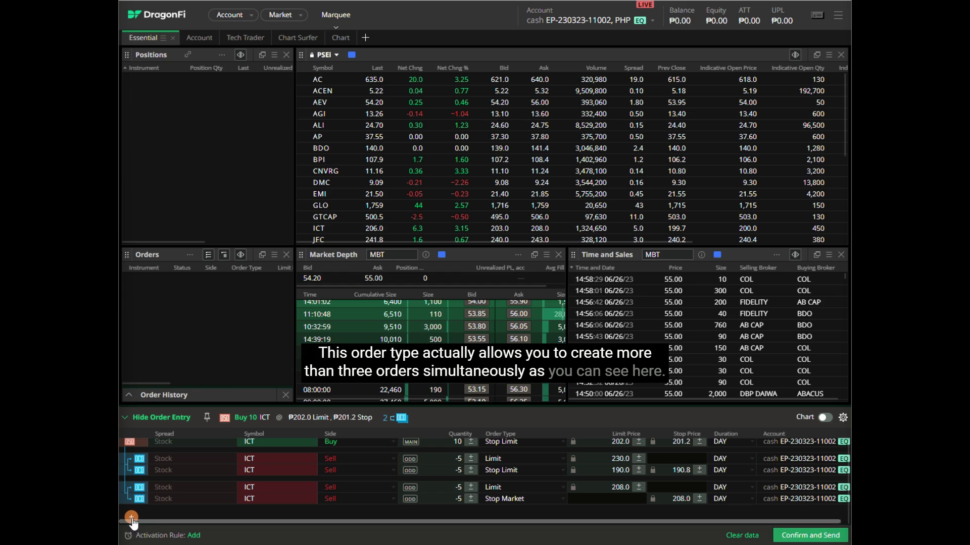
{"action": "left_click", "coordinate": [160, 517]}
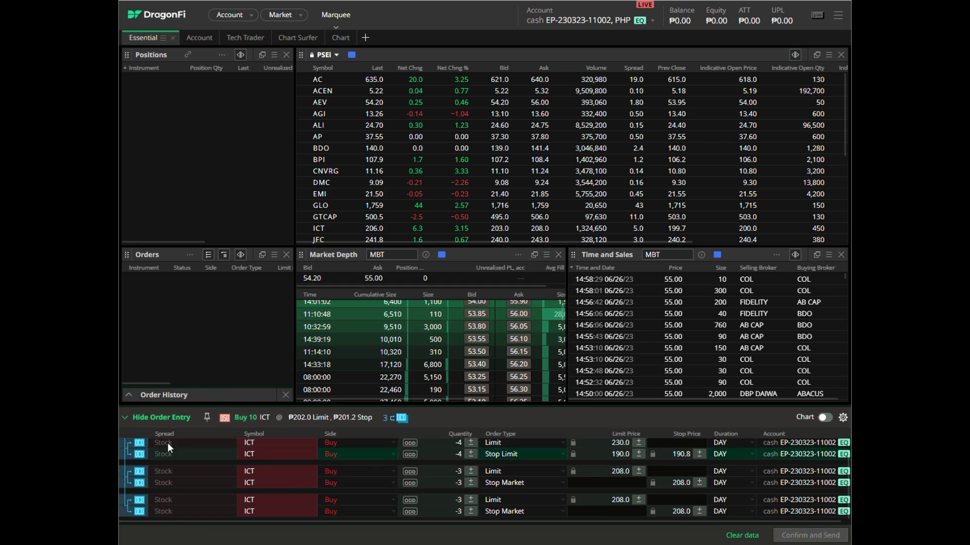